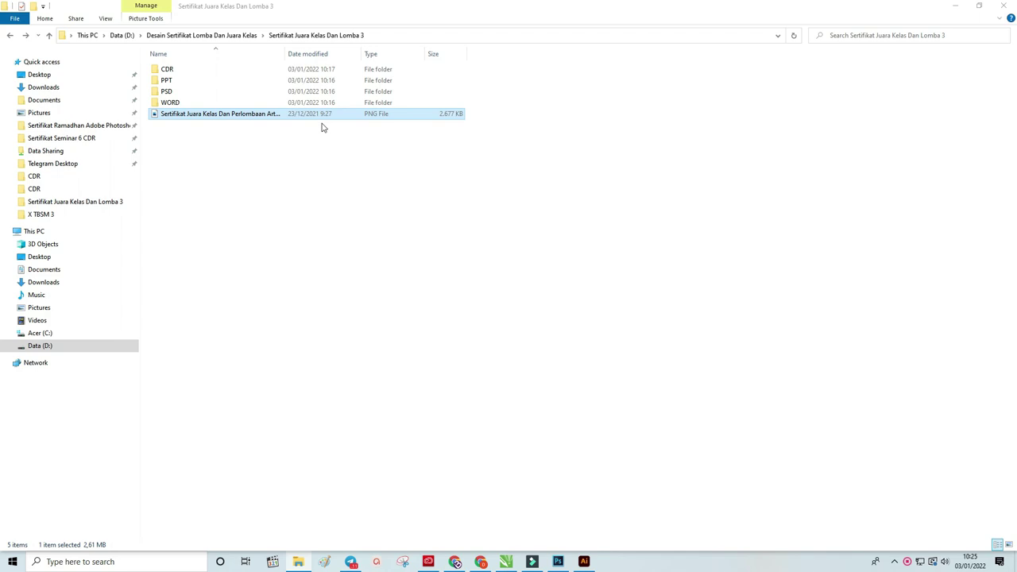
In the PSD folder, select Mendali-07 with the three certificate PSDs and open all four in Photoshop
double_click(167, 92)
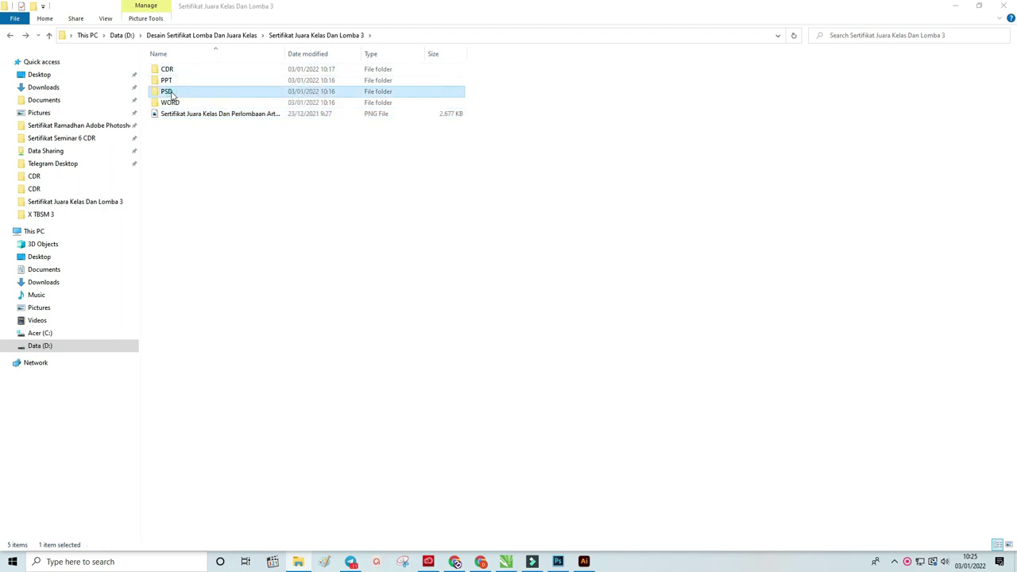
drag(514, 132, 204, 54)
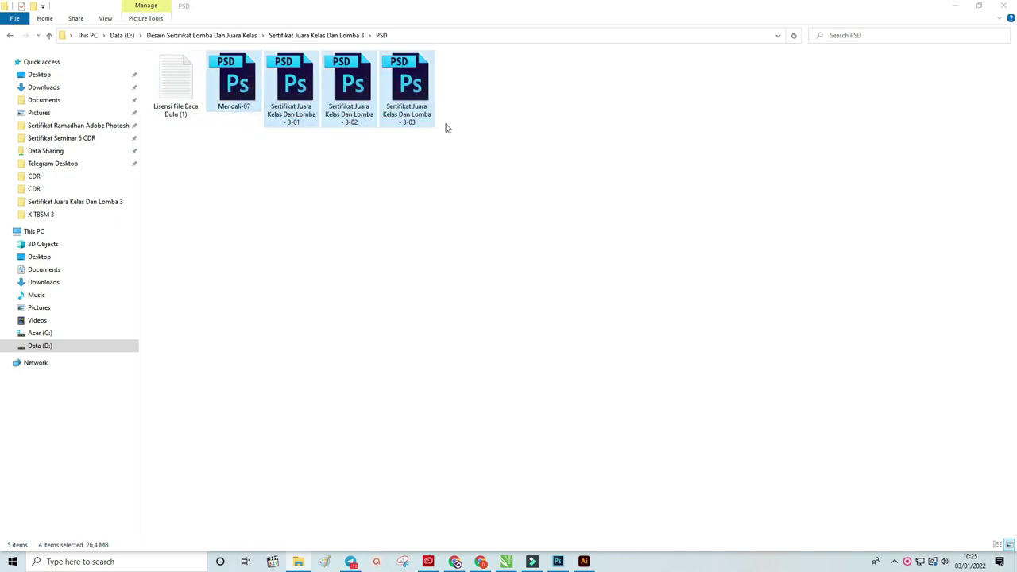
click(528, 163)
drag(493, 146, 291, 90)
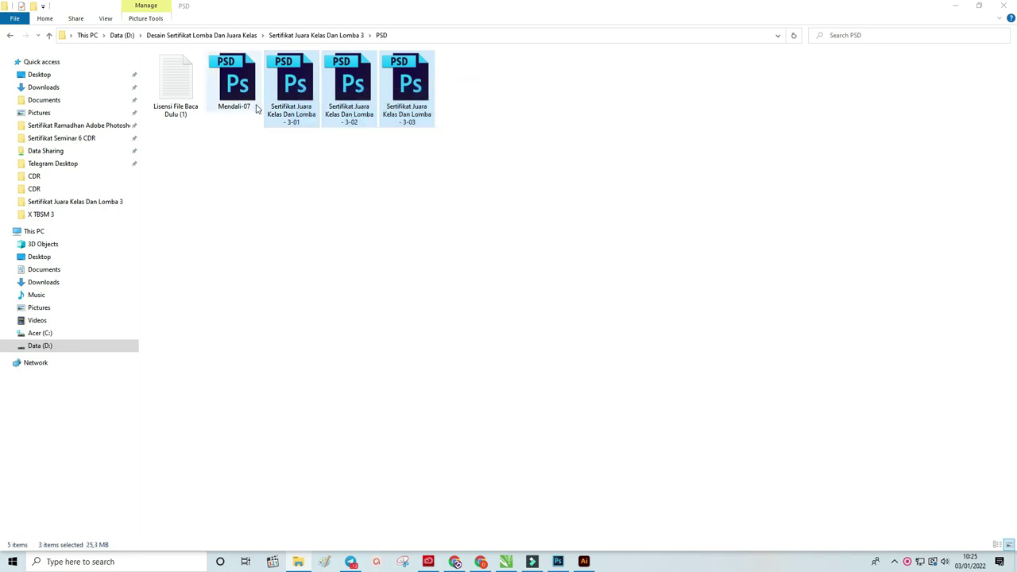
click(248, 88)
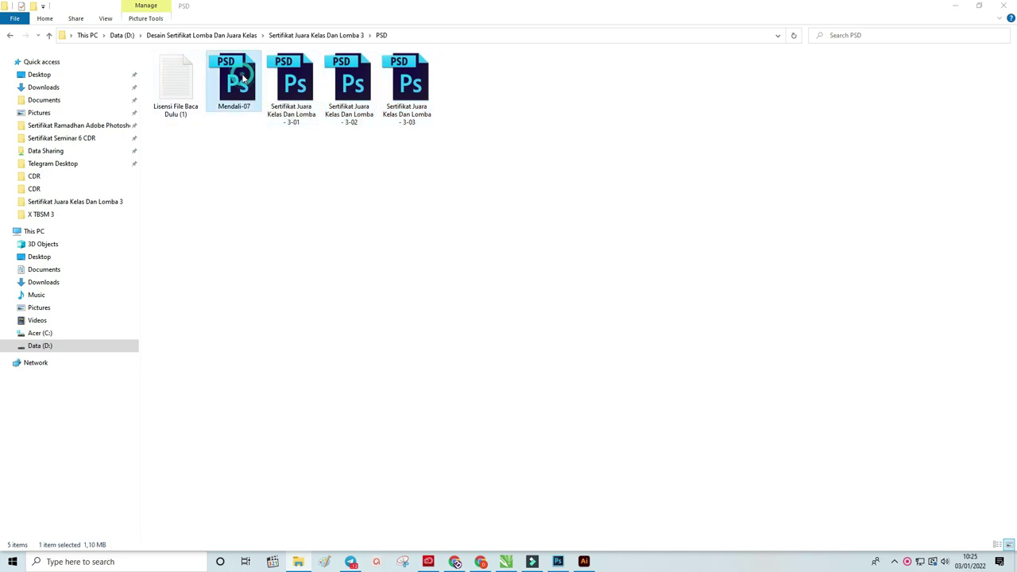
mouse_move(532, 130)
mouse_down()
mouse_move(355, 119)
mouse_move(229, 91)
mouse_up()
right_click(229, 91)
click(249, 97)
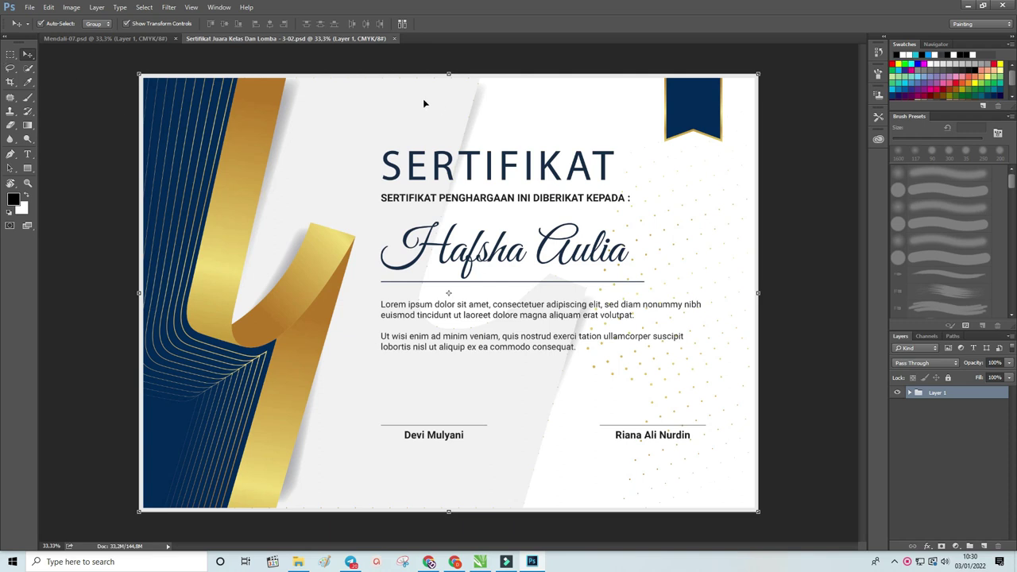
Float and enlarge the Layers panel, then ungroup the Layer 1 group
mouse_move(905, 341)
mouse_down()
mouse_move(717, 152)
mouse_move(706, 127)
mouse_up()
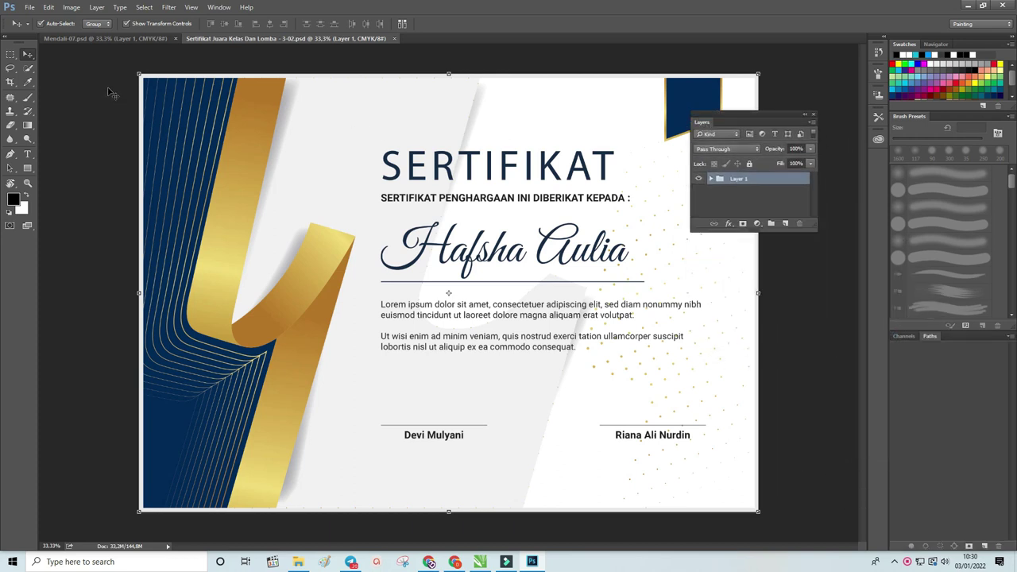
drag(745, 232, 744, 322)
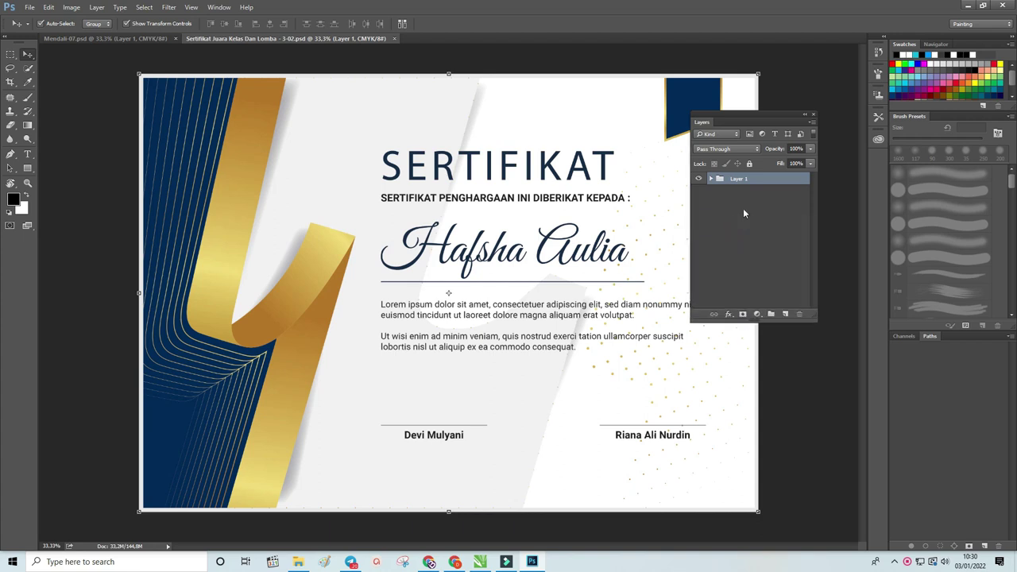
right_click(751, 183)
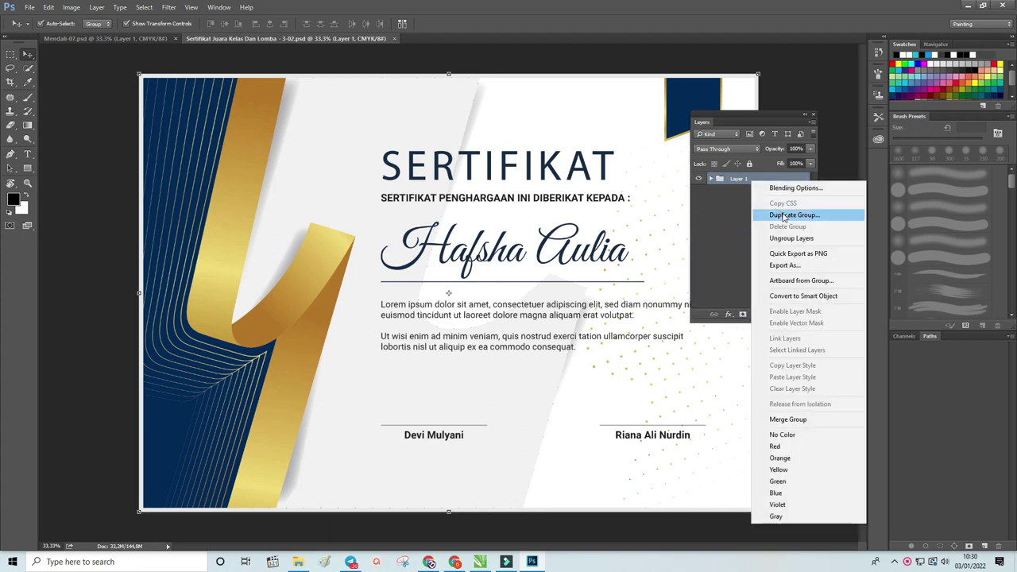
click(791, 239)
scroll(811, 195, down, 2)
click(63, 63)
scroll(788, 237, up, 2)
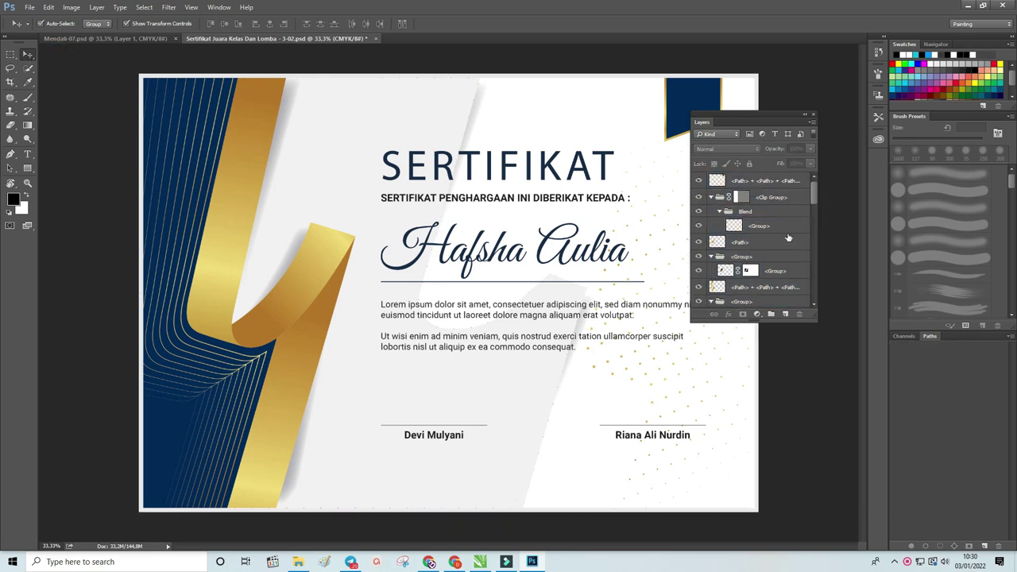
click(574, 202)
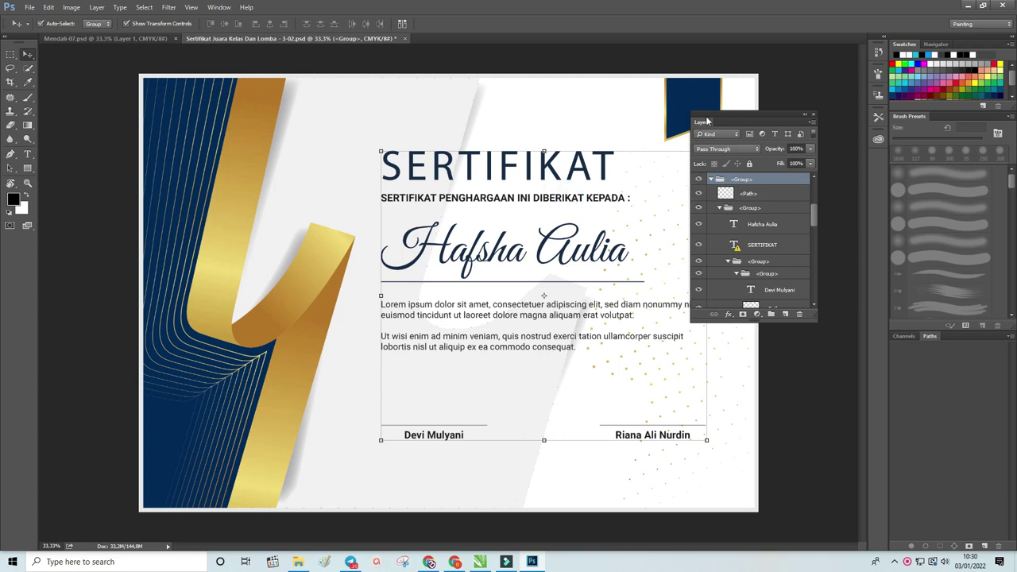
drag(706, 120, 768, 95)
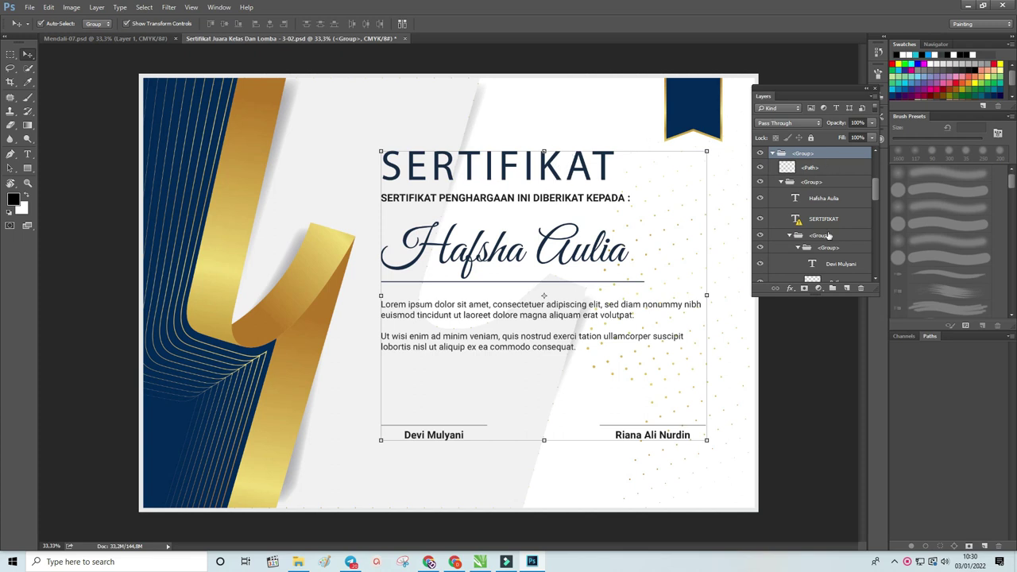
right_click(805, 154)
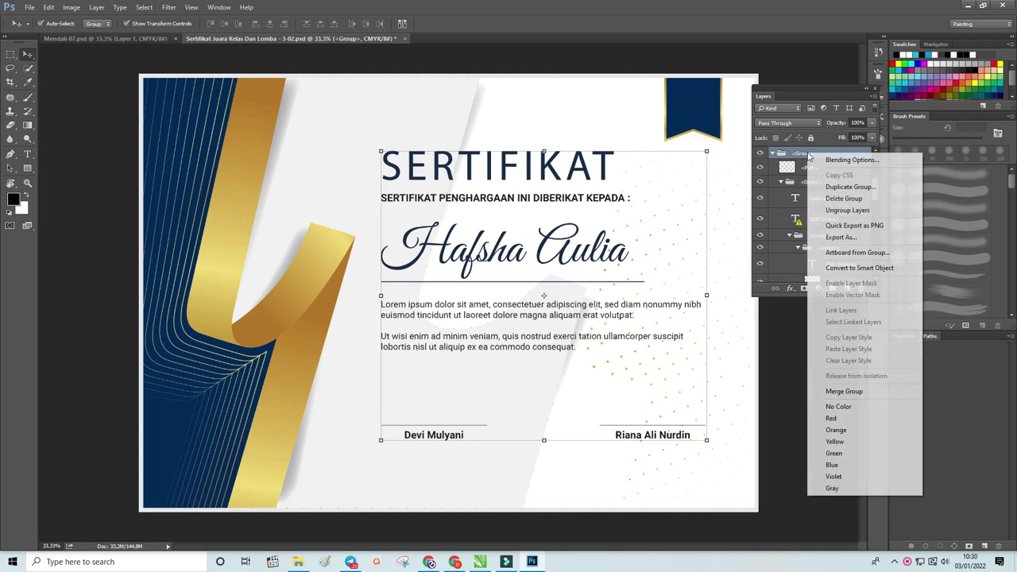
click(830, 210)
click(839, 184)
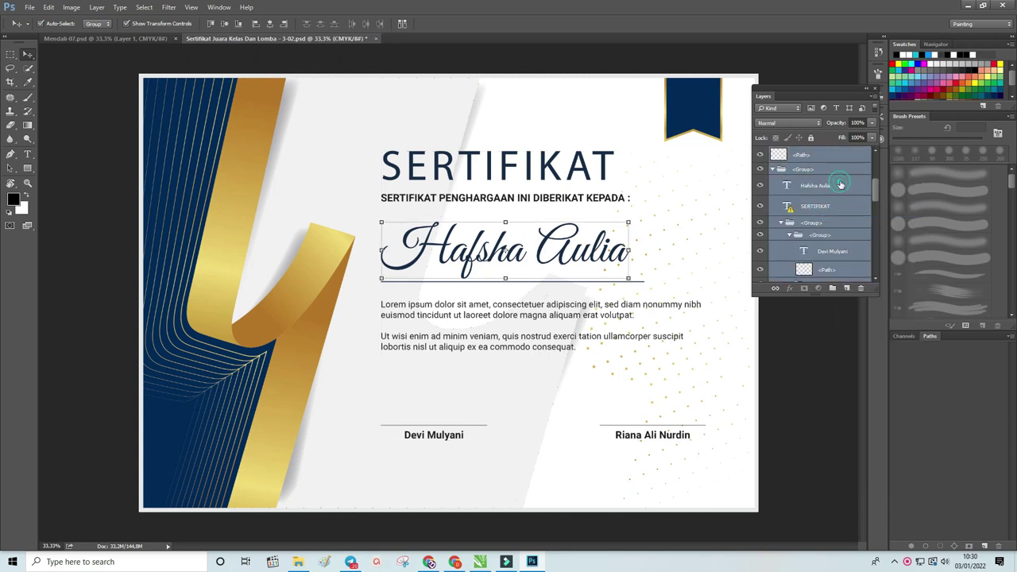
Start editing the SERTIFIKAT title, accepting the missing-font substitution
double_click(787, 184)
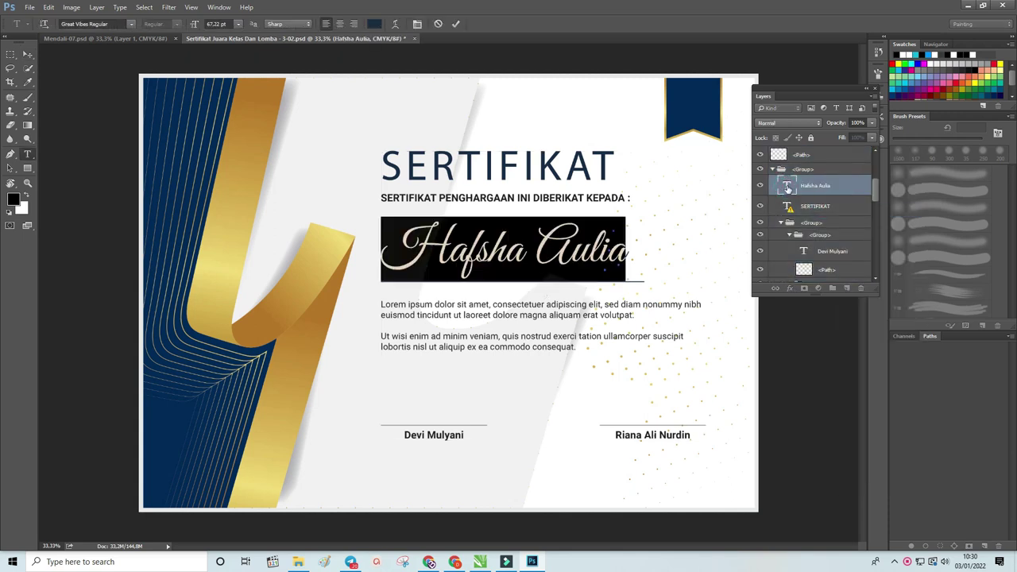
double_click(98, 24)
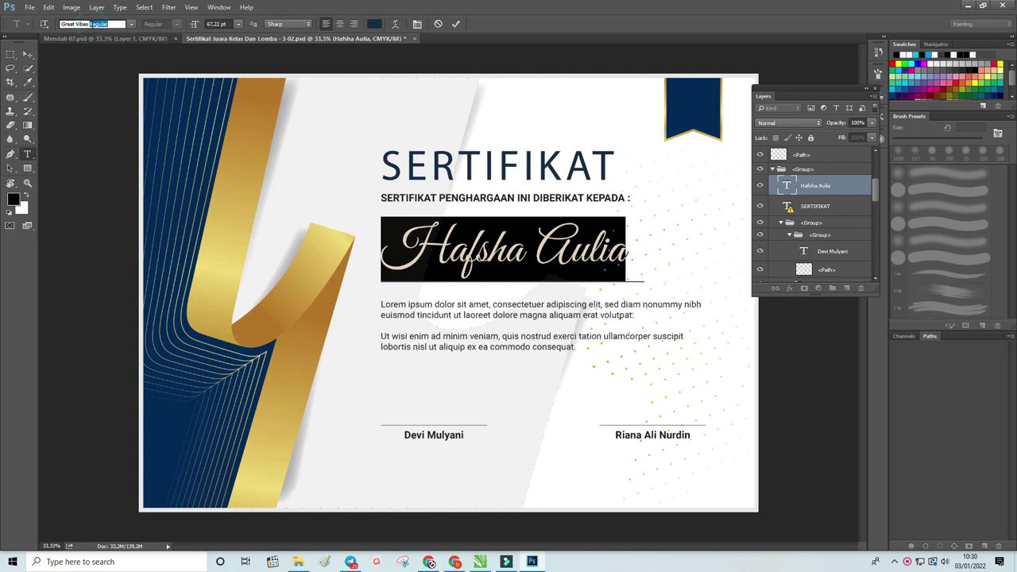
double_click(787, 206)
drag(521, 159, 270, 143)
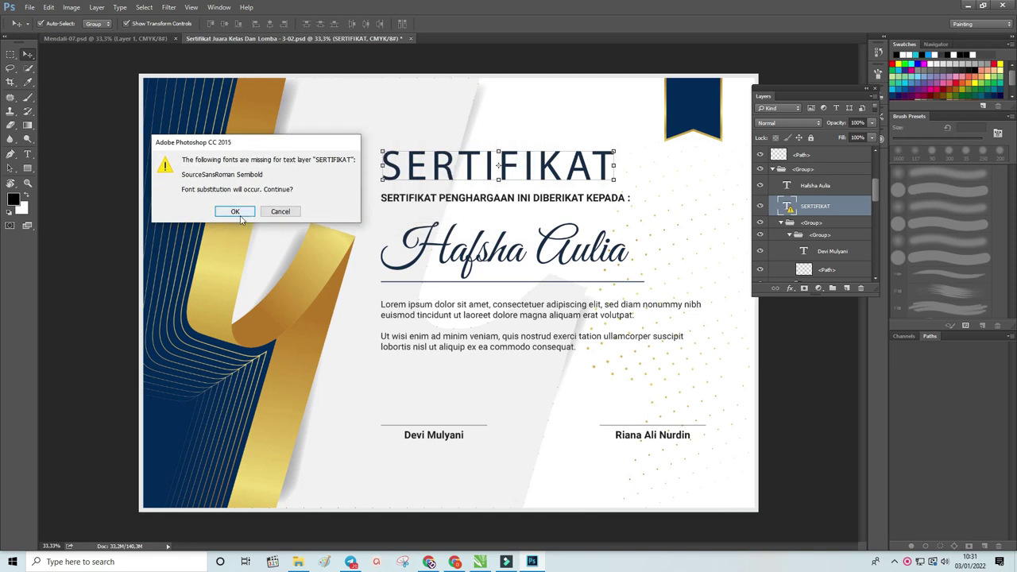
click(282, 212)
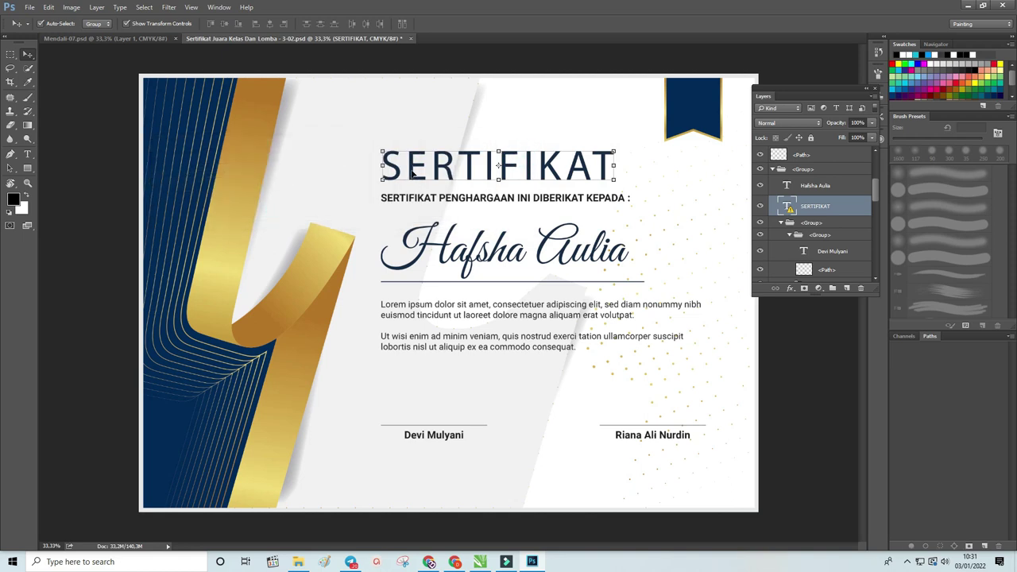
double_click(789, 207)
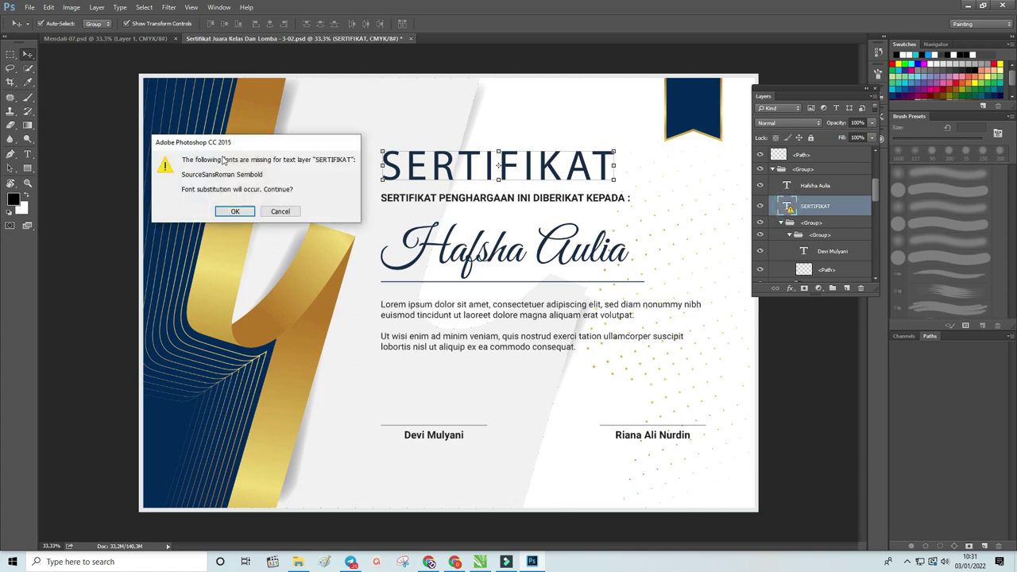
click(236, 210)
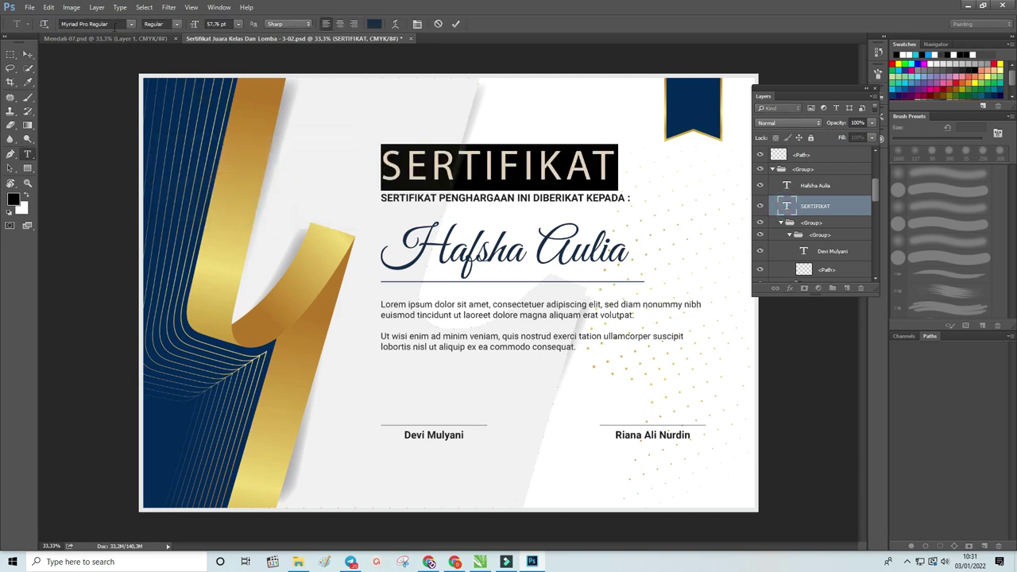
Try Bahnschrift on the title, then set it to Oswald Regular and commit
click(114, 24)
text(bah)
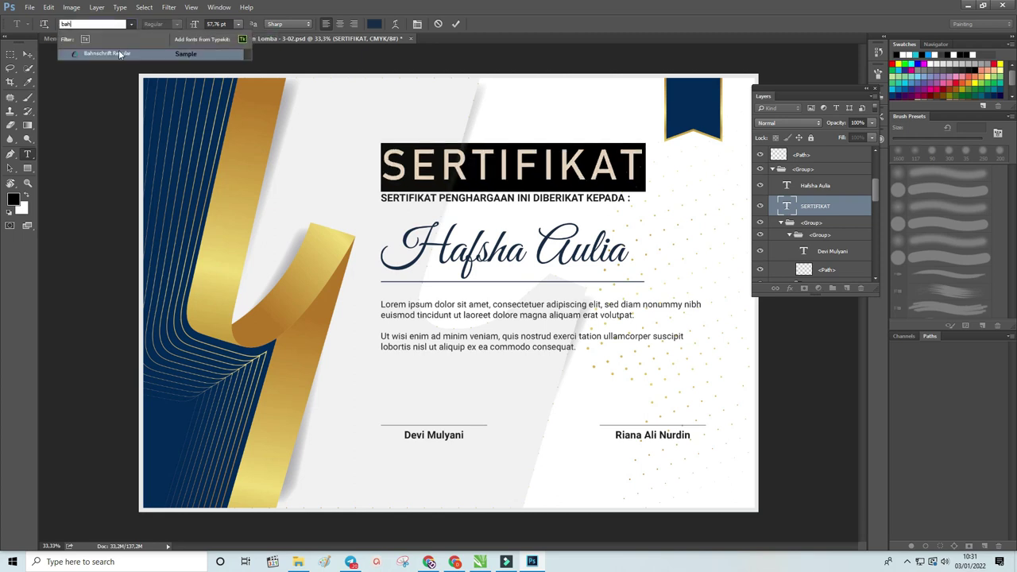
click(119, 54)
click(113, 24)
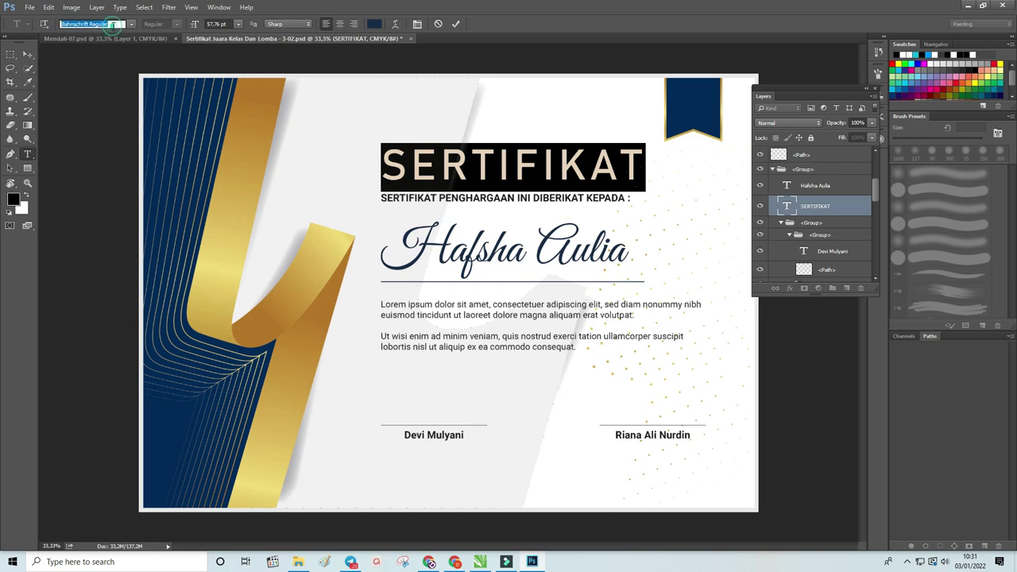
text(oswa)
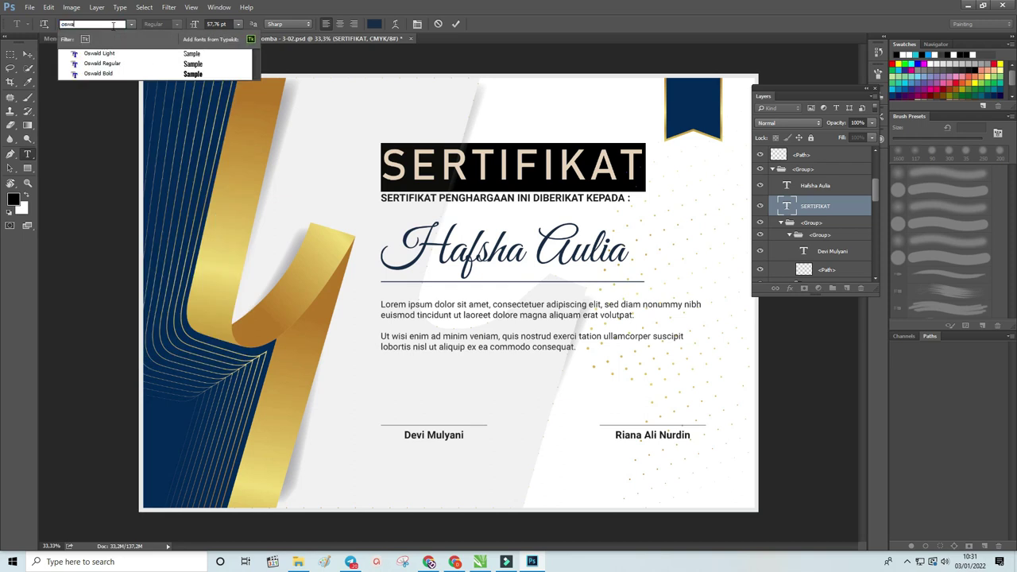
click(155, 64)
click(27, 54)
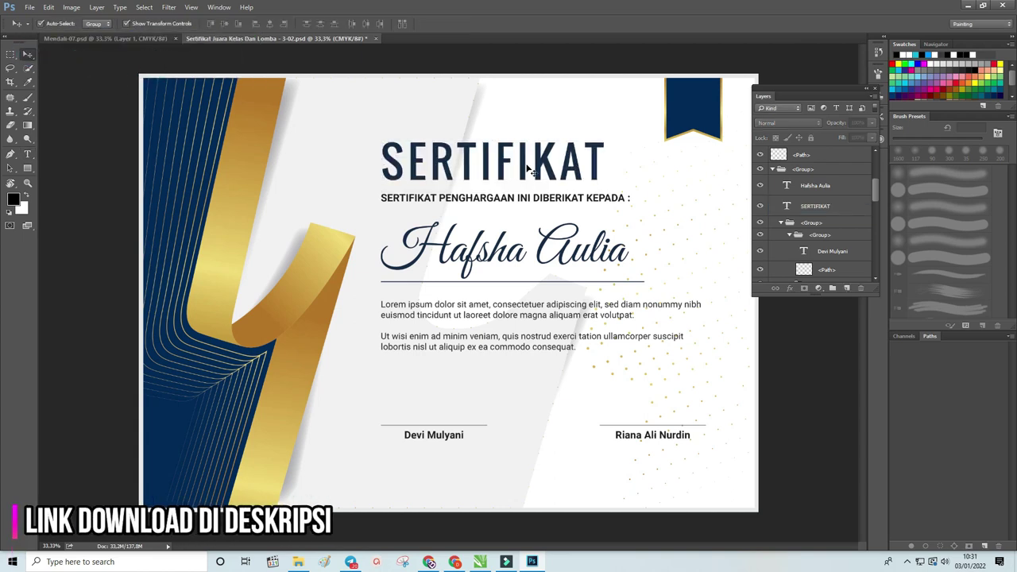
click(479, 254)
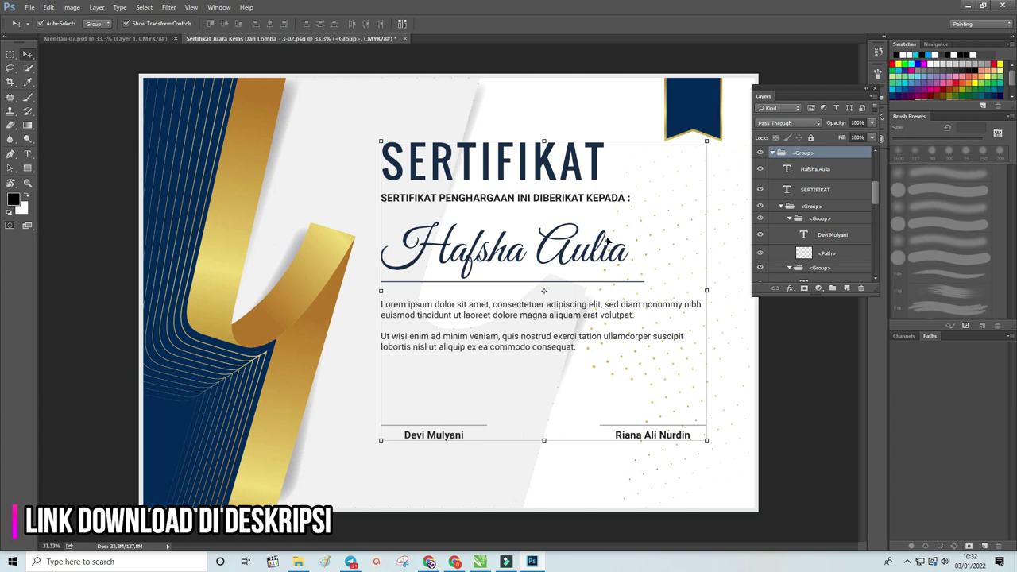
drag(877, 198, 877, 196)
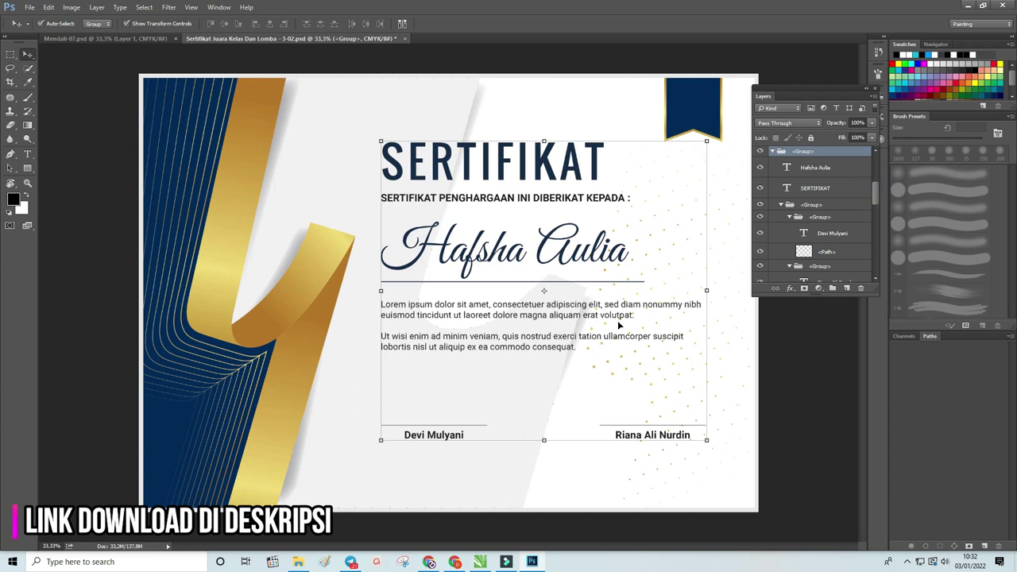
click(27, 154)
click(421, 307)
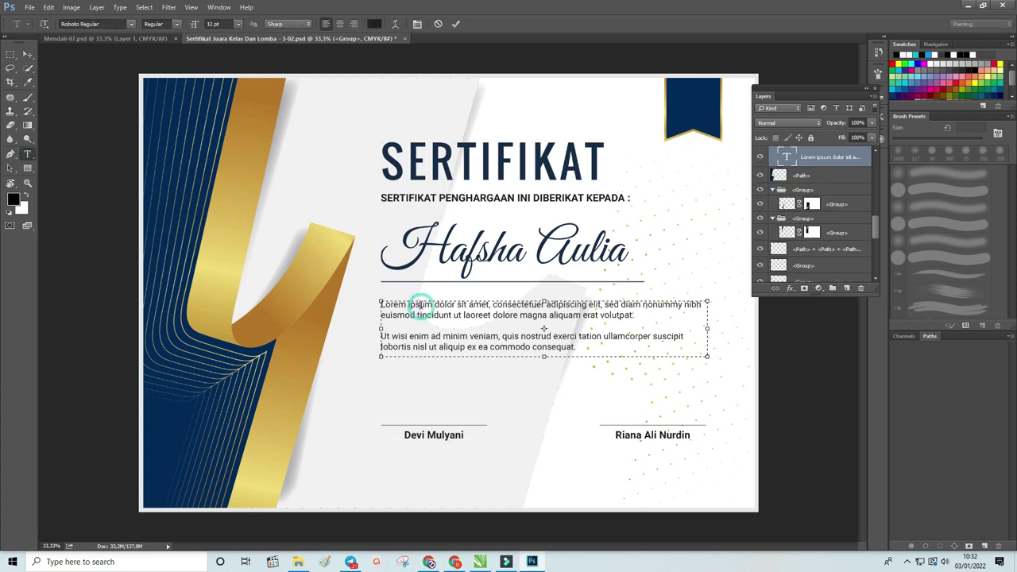
key(ctrl+a)
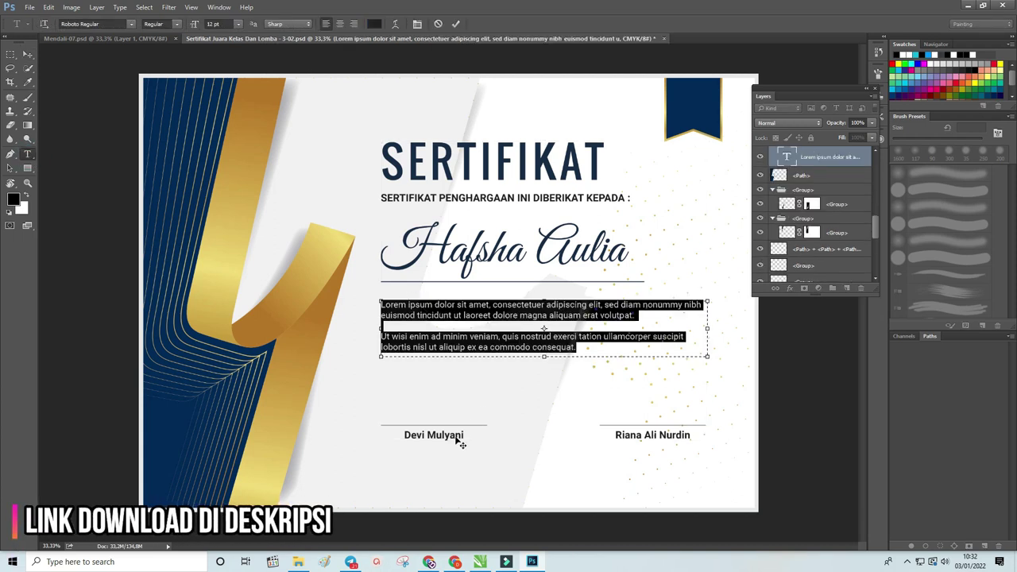
click(31, 56)
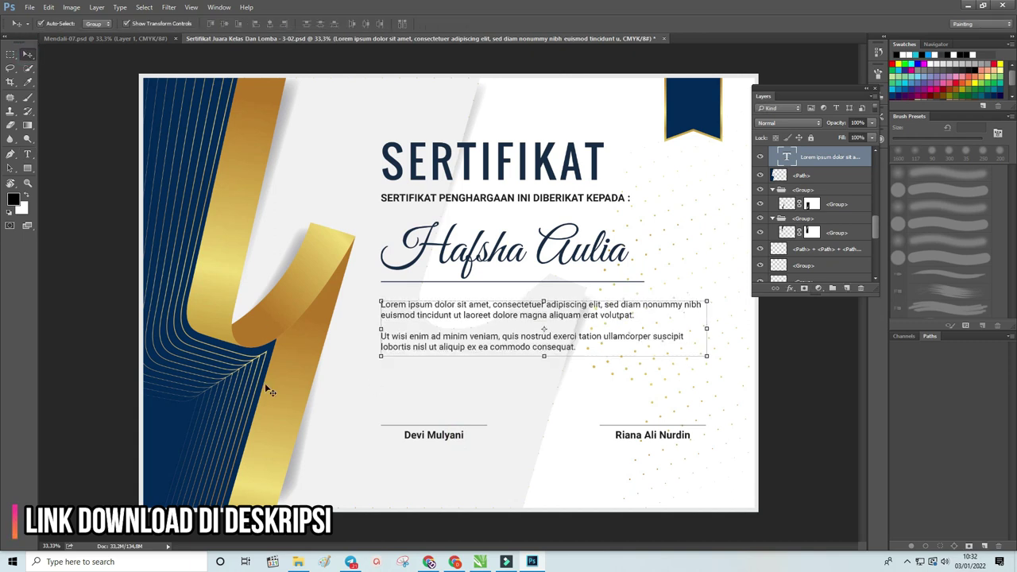
click(27, 154)
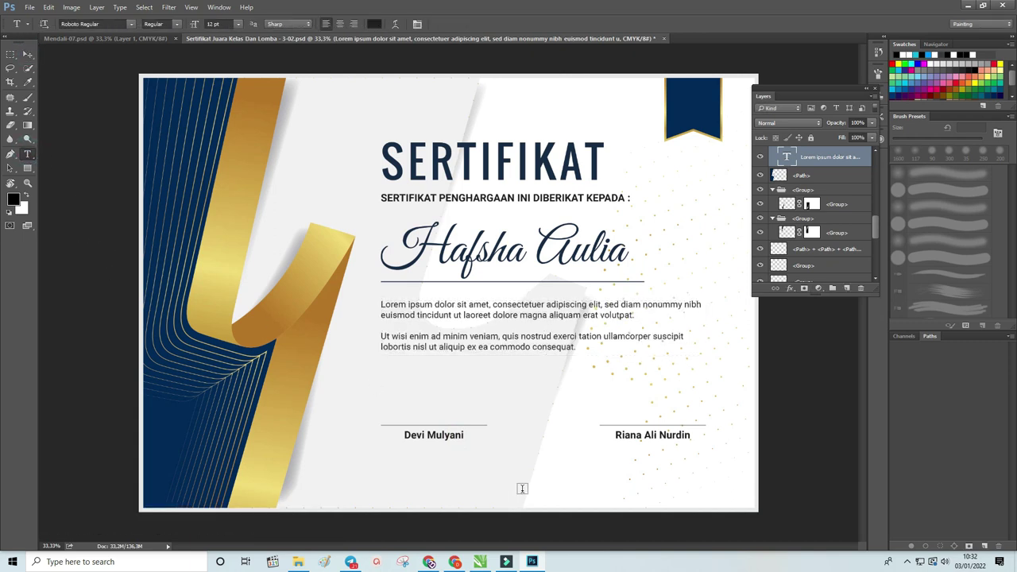
click(449, 437)
key(ctrl+a)
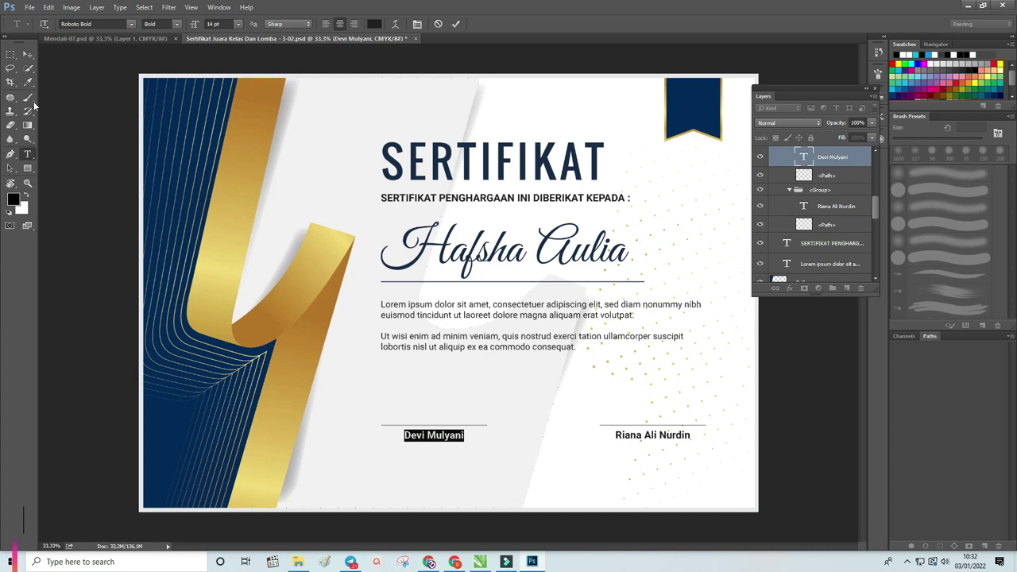
click(29, 56)
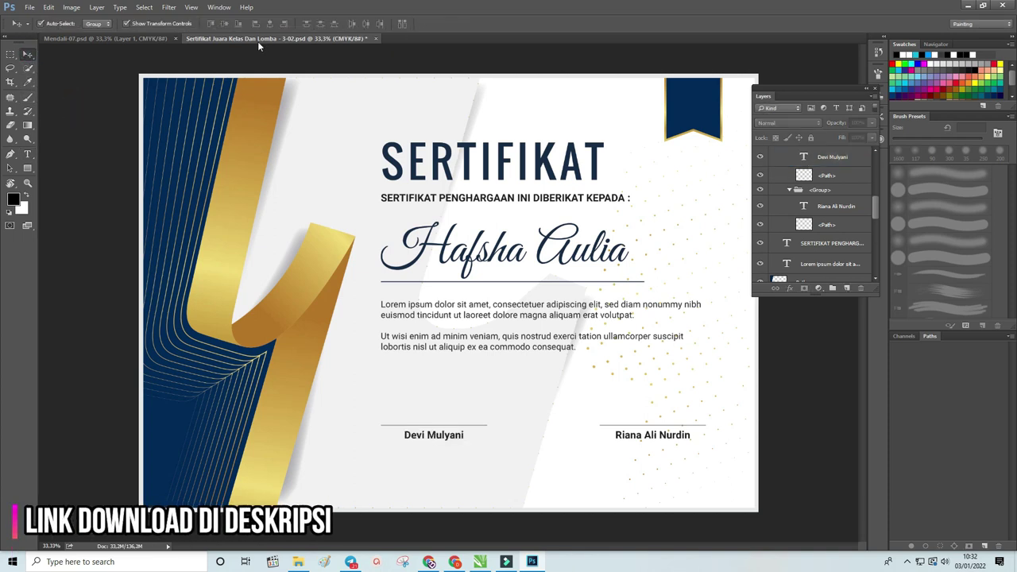
Float Mendali-07 and copy the marquee-selected Juara 3 badge onto its own layer
mouse_move(100, 40)
mouse_down()
mouse_move(94, 69)
mouse_move(140, 63)
mouse_up()
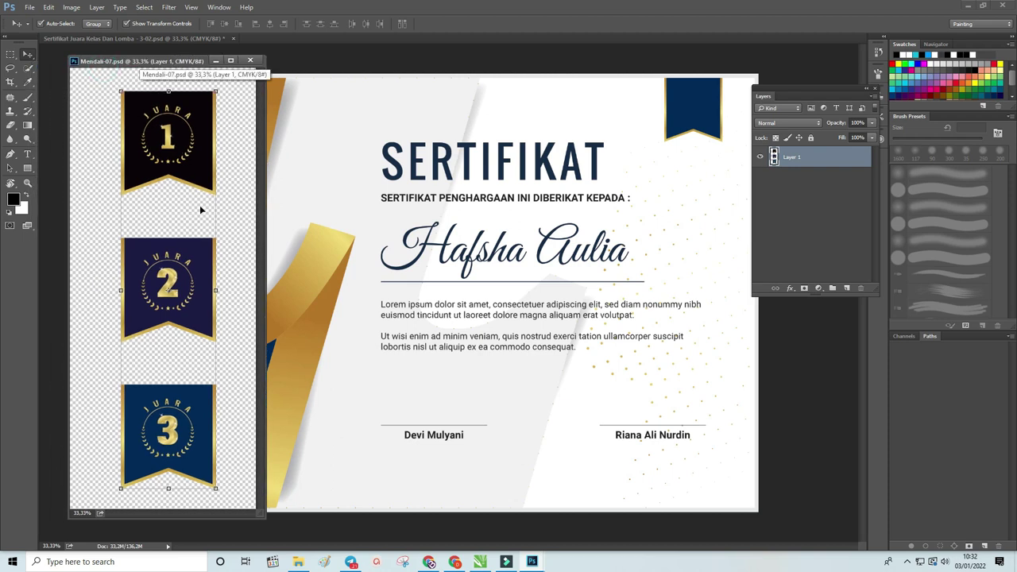
drag(167, 64, 144, 63)
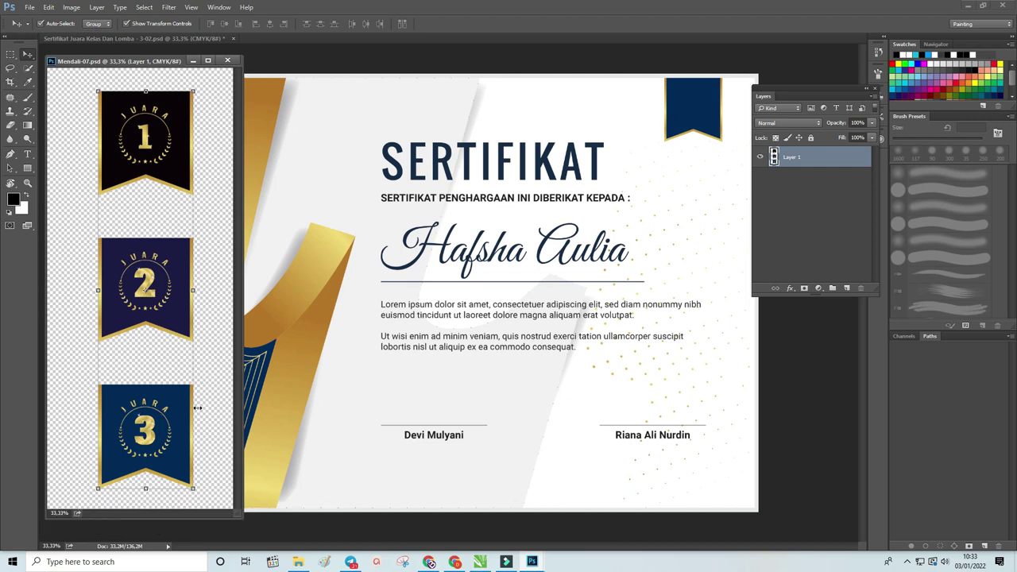
key(m)
drag(89, 381, 205, 494)
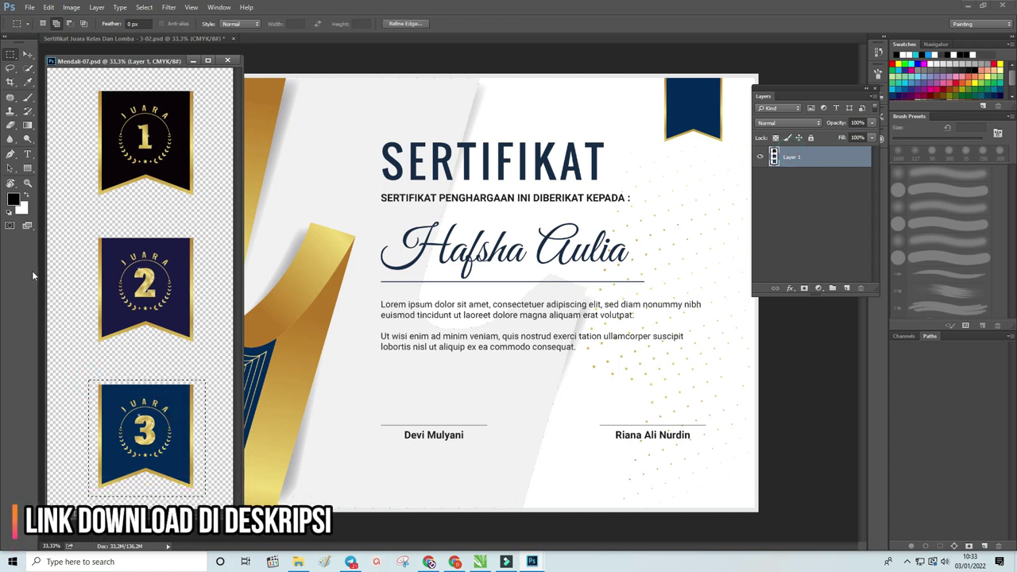
key(ctrl+j)
Drag the Juara 3 badge onto the certificate ribbon, scale it to fit, and redock Layers
key(v)
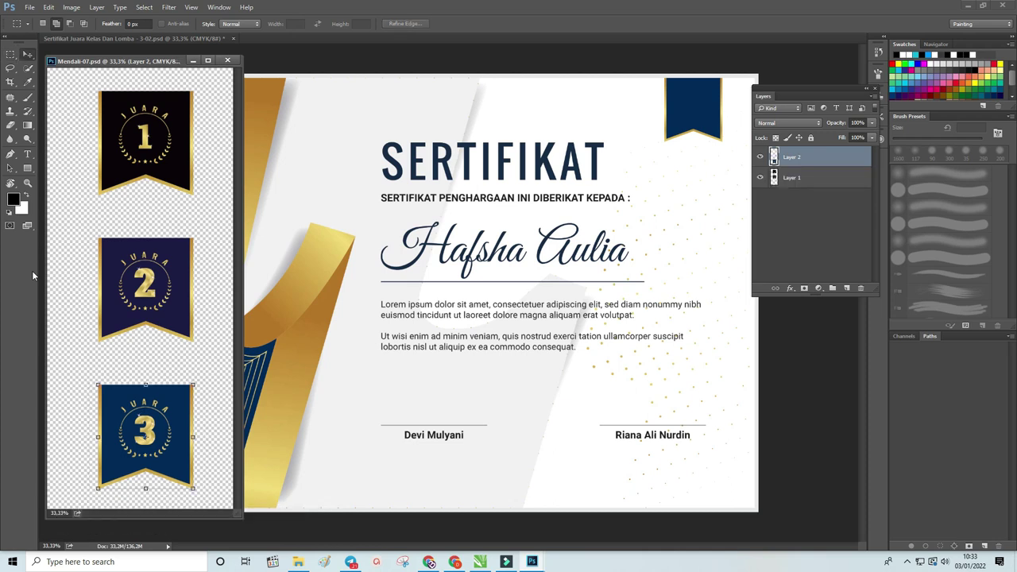
mouse_move(143, 429)
mouse_down()
mouse_move(447, 319)
mouse_move(697, 108)
mouse_up()
drag(643, 182, 693, 124)
key(Return)
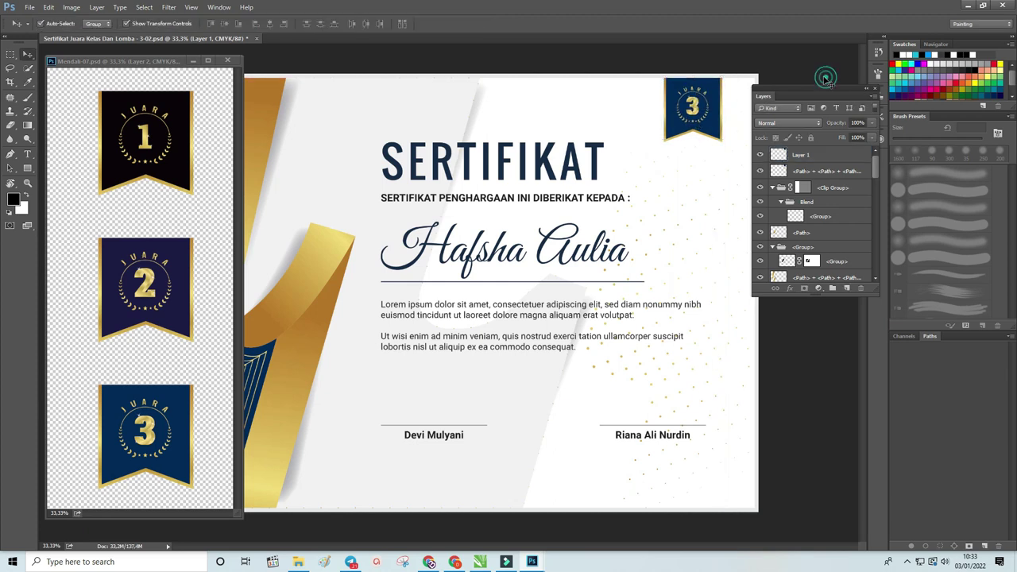
click(195, 62)
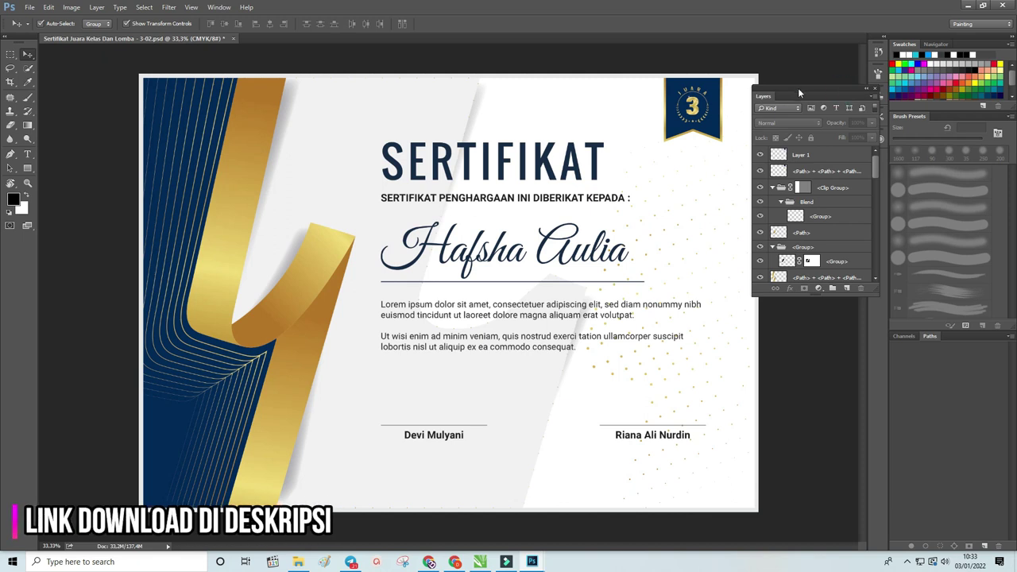
drag(799, 93, 924, 118)
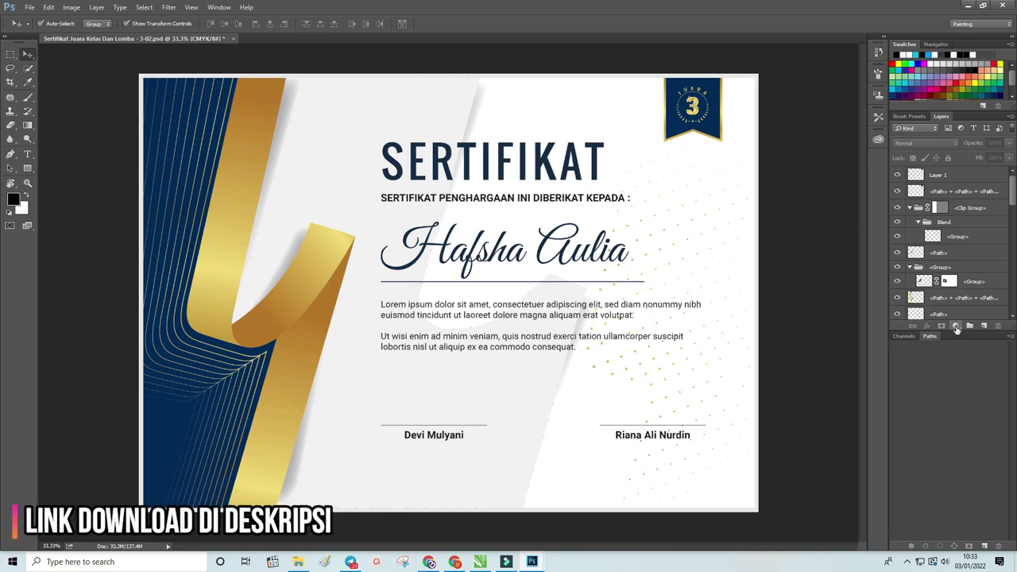
Add a Hue/Saturation adjustment layer with Saturation +16 and Hue 0
click(956, 326)
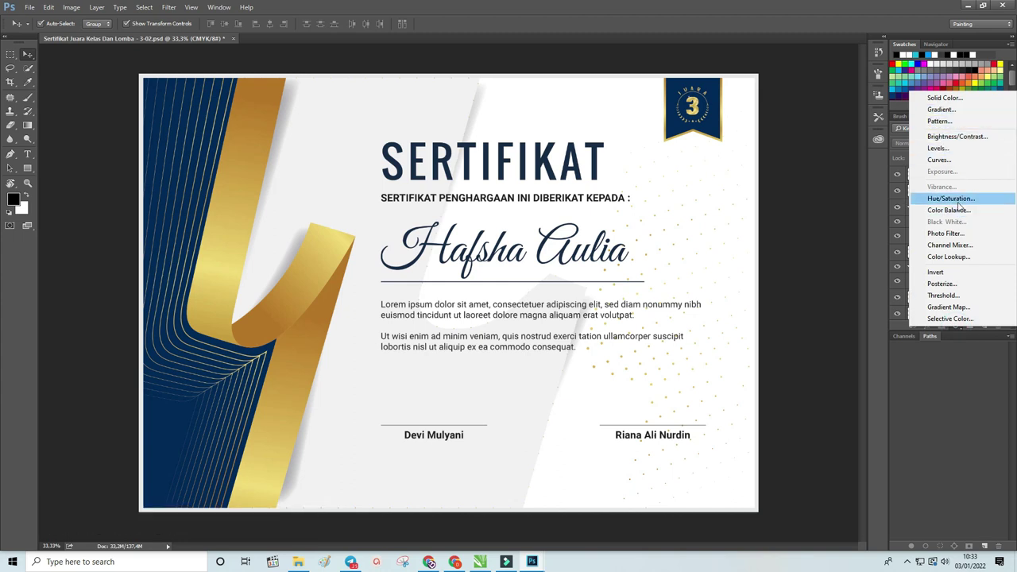
click(958, 200)
mouse_move(805, 161)
mouse_down()
mouse_move(821, 161)
mouse_move(775, 138)
mouse_move(806, 138)
mouse_up()
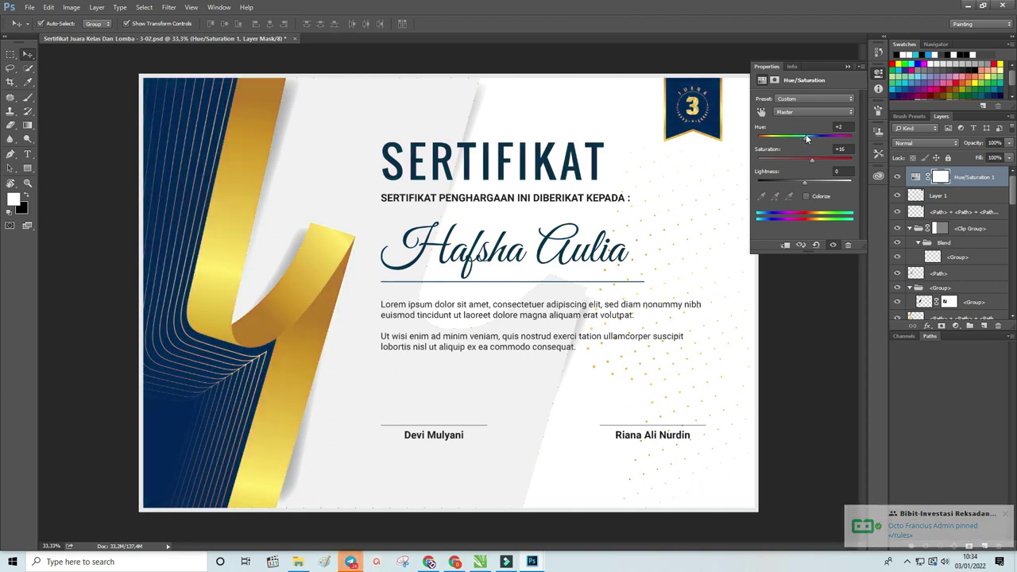
drag(805, 134, 803, 135)
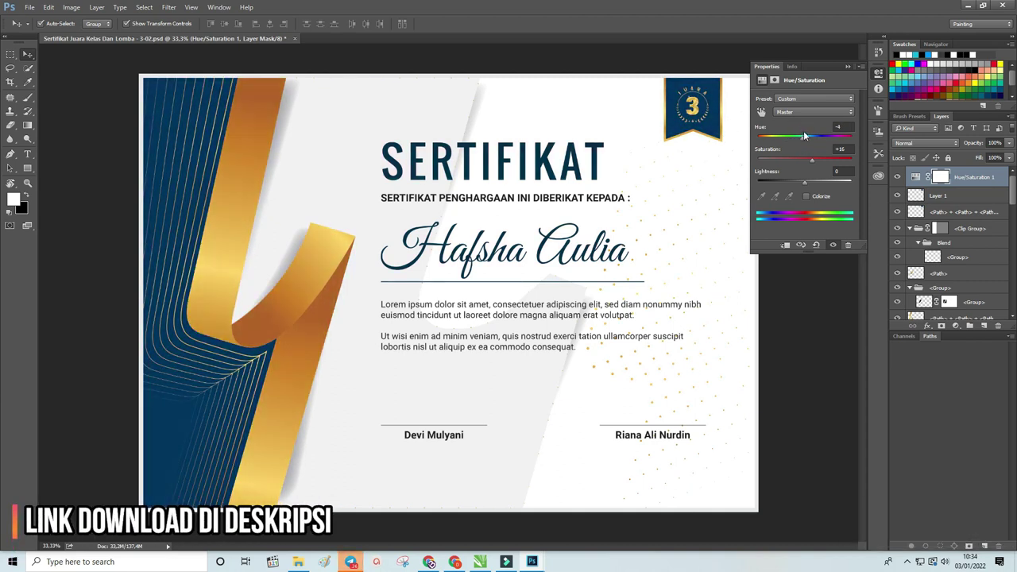
click(847, 68)
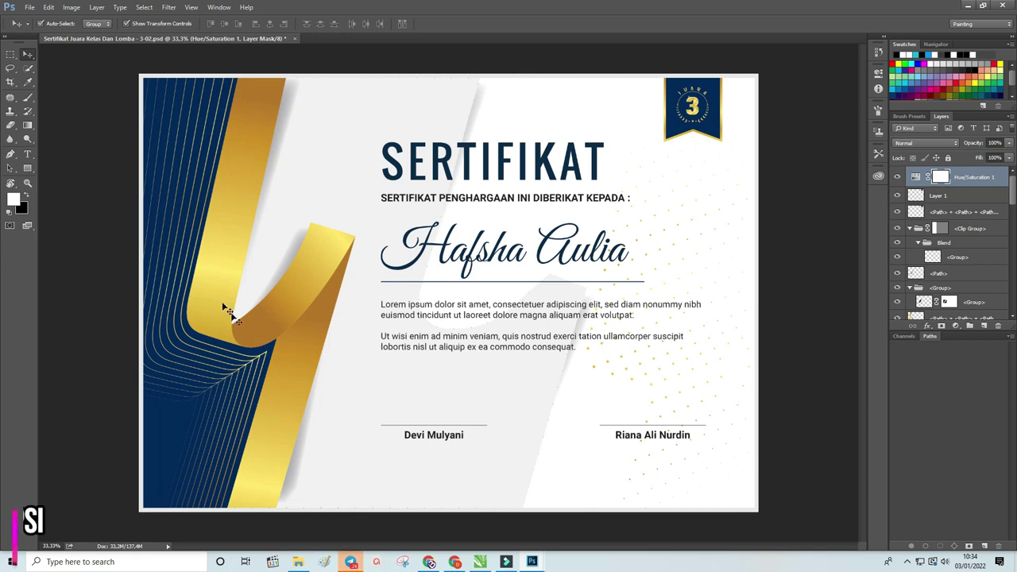
Quick-select the gold ribbon and add a Hue/Saturation layer with Hue -13, Saturation +37
click(29, 68)
mouse_move(255, 106)
mouse_down()
mouse_move(236, 333)
mouse_move(327, 317)
mouse_up()
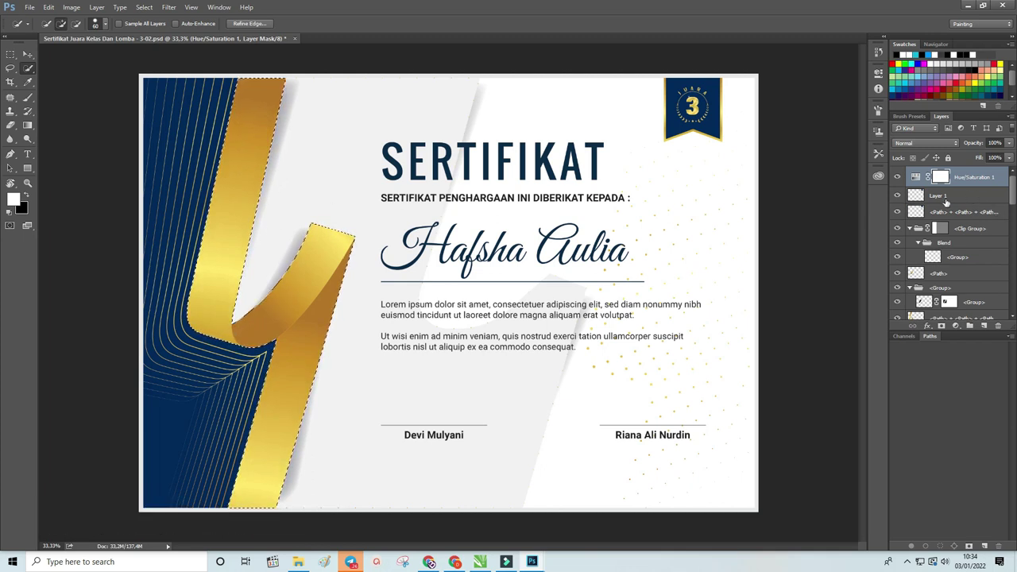
click(956, 326)
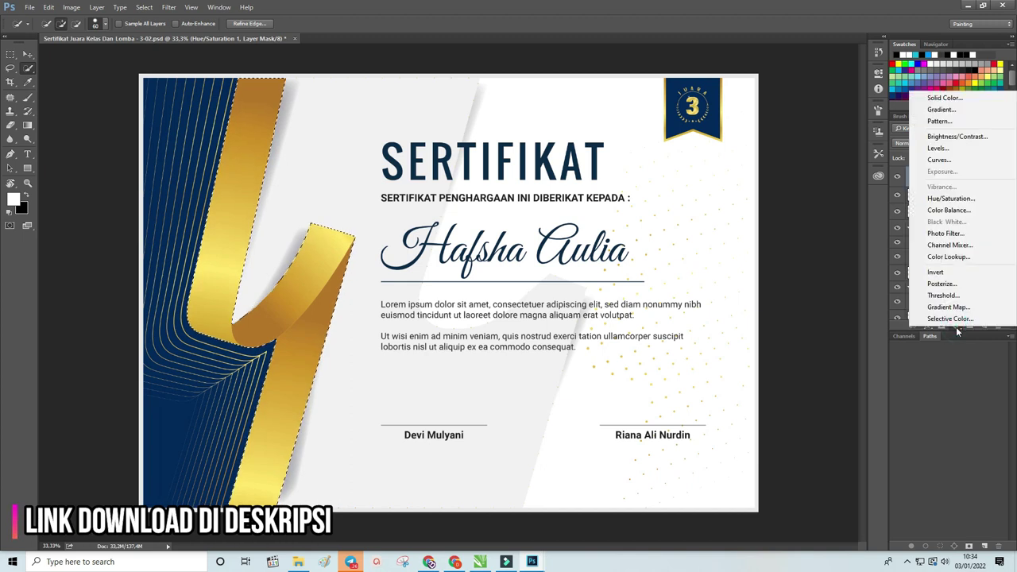
click(950, 197)
mouse_move(804, 137)
mouse_down()
mouse_move(822, 160)
mouse_move(799, 140)
mouse_up()
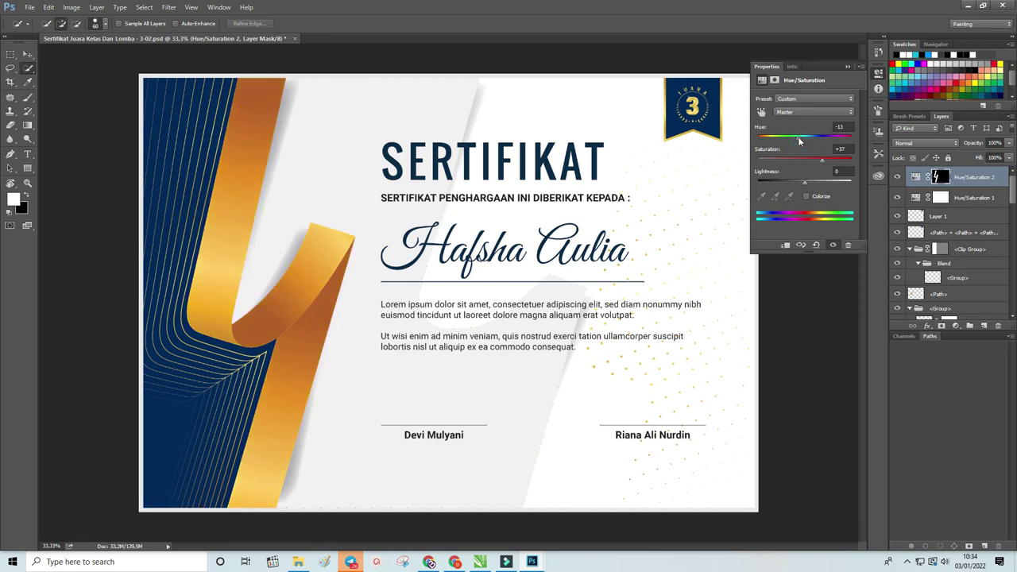
click(847, 70)
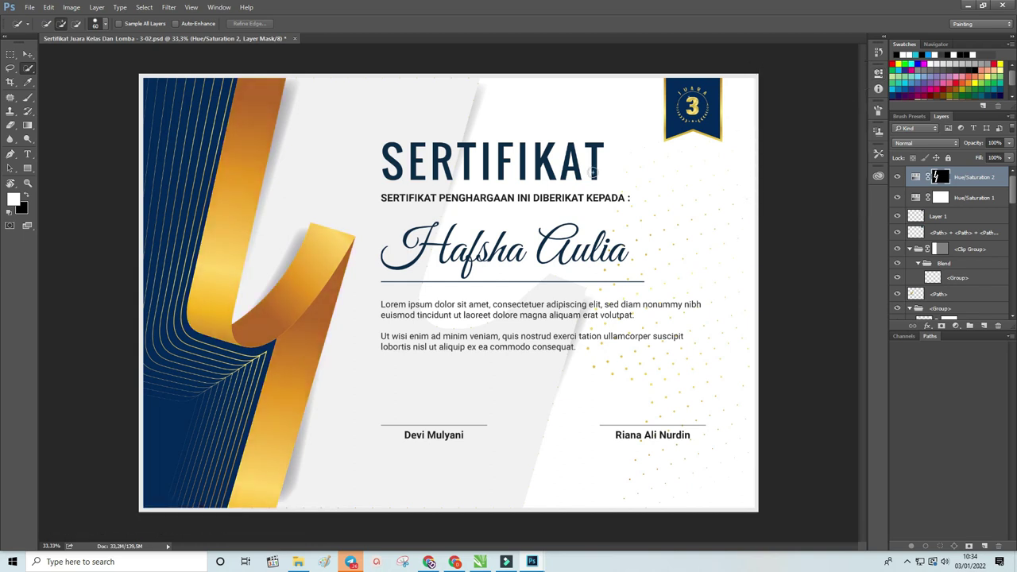
Return to the Move tool, clear the layer selection, and begin switching to CorelDRAW
click(29, 56)
click(790, 245)
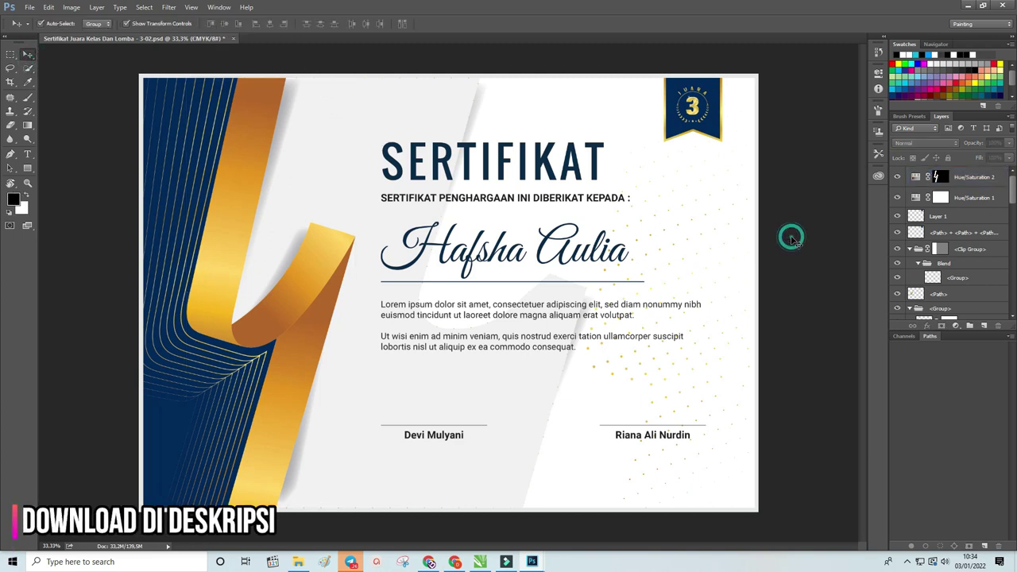
key(alt+Tab)
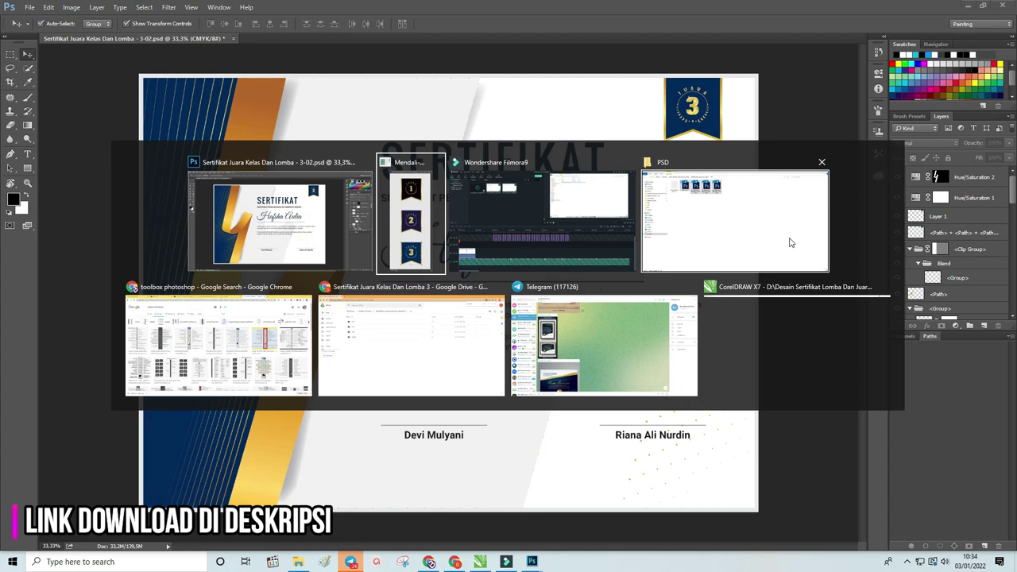
In CorelDRAW, move all three certificate designs and badges down off the page
key(alt+Tab)
key(alt+Tab)
key(alt+Tab)
key(alt+Tab)
key(alt+Tab)
key(alt+Tab)
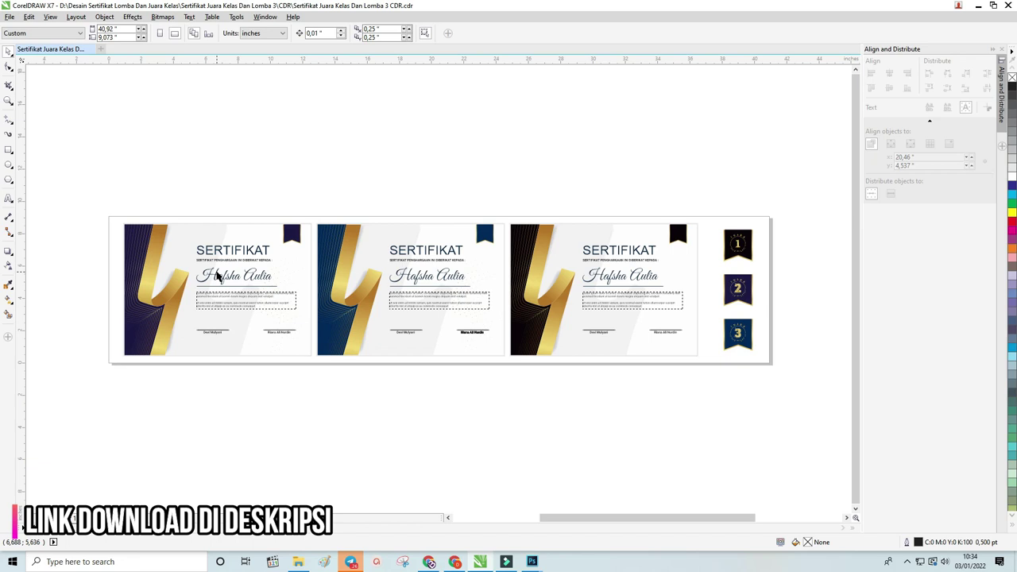
key(z)
drag(100, 204, 322, 363)
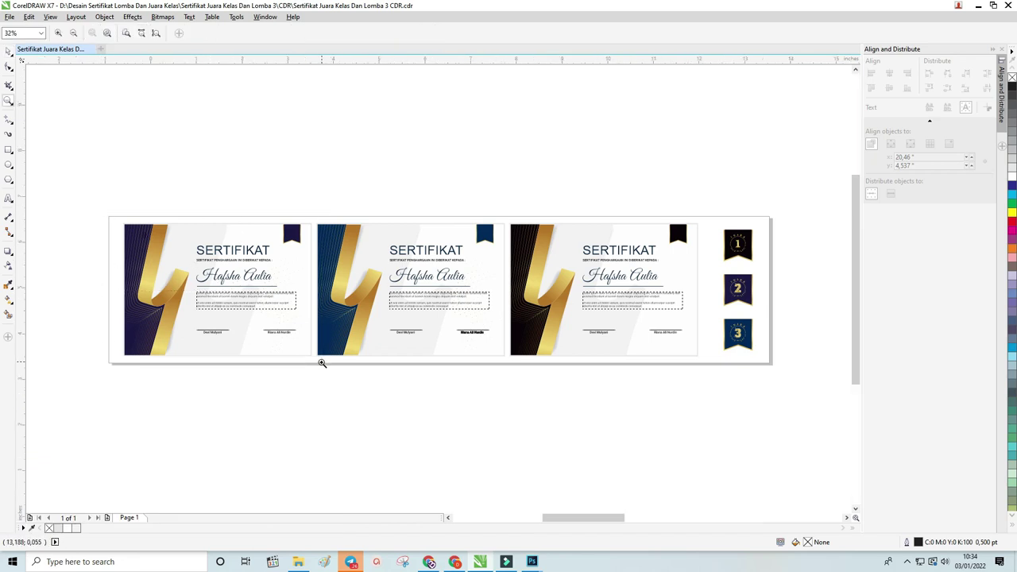
click(8, 50)
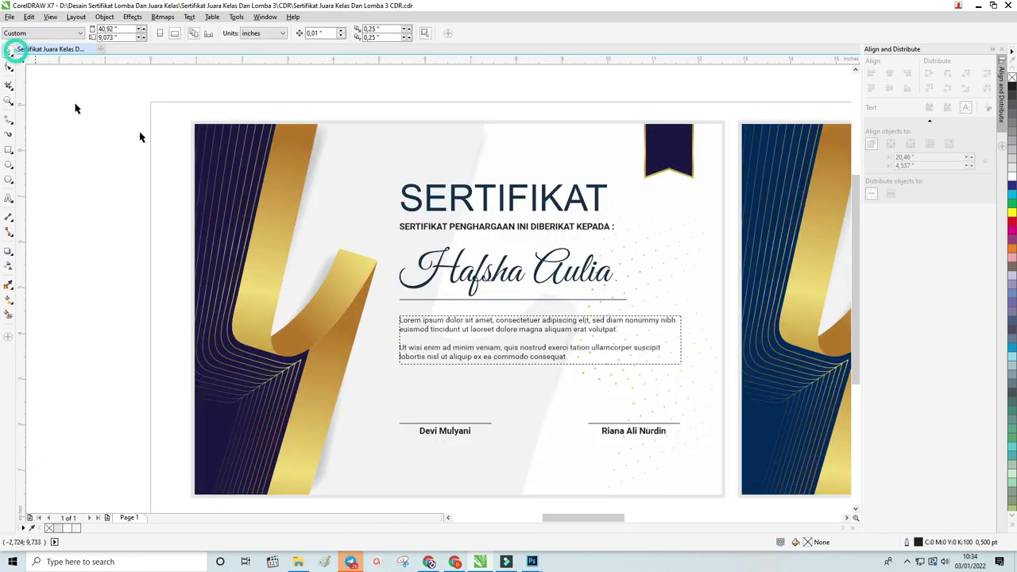
scroll(166, 140, down, 2)
scroll(167, 143, down, 2)
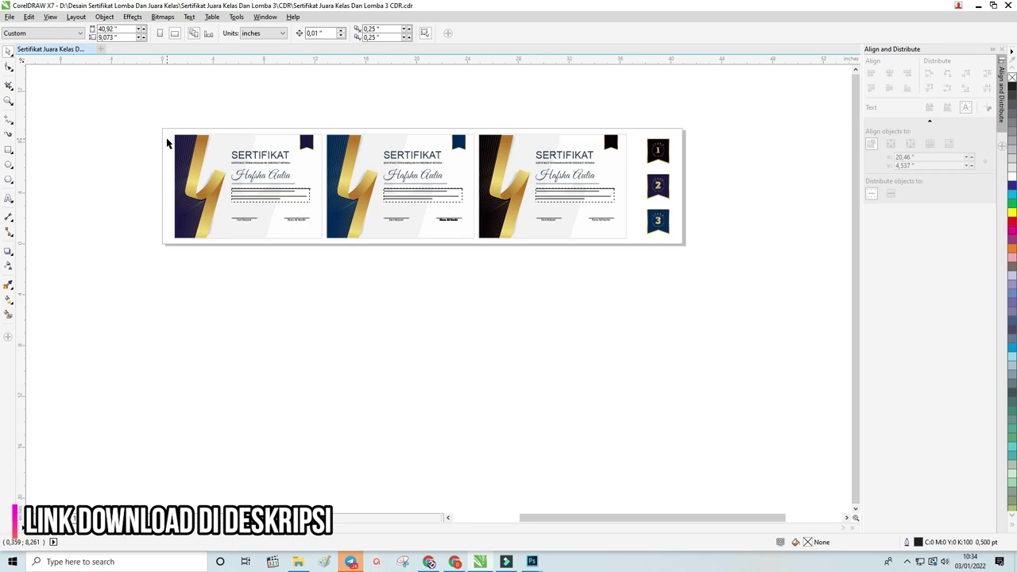
drag(152, 96, 656, 308)
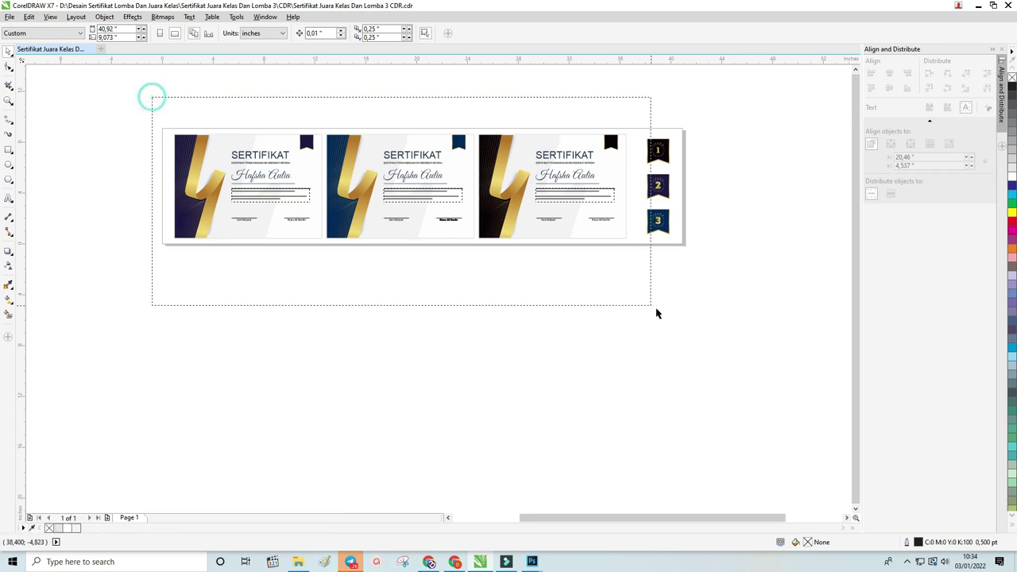
drag(588, 143, 588, 262)
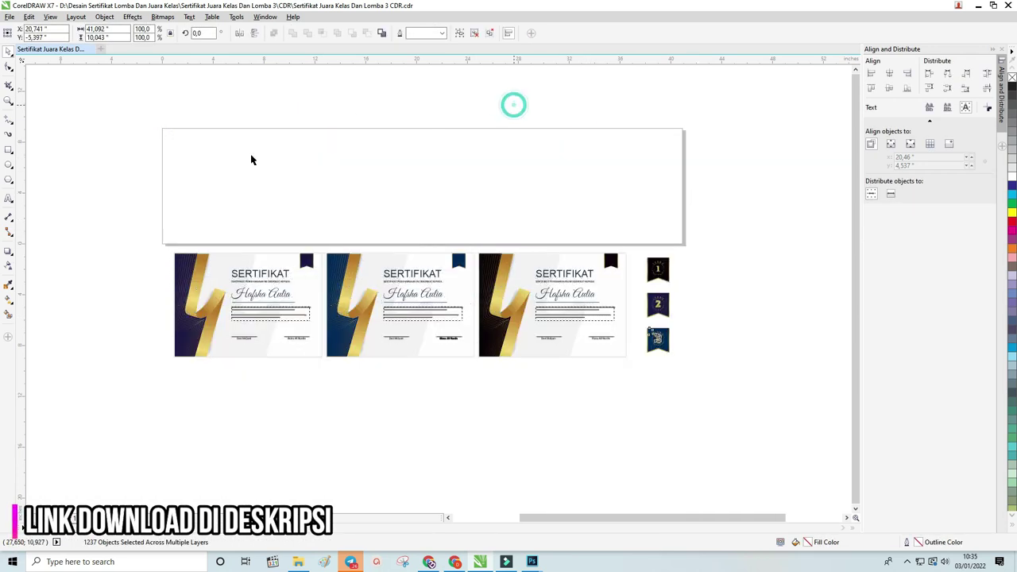
Set the page to A4 landscape
click(202, 155)
click(48, 33)
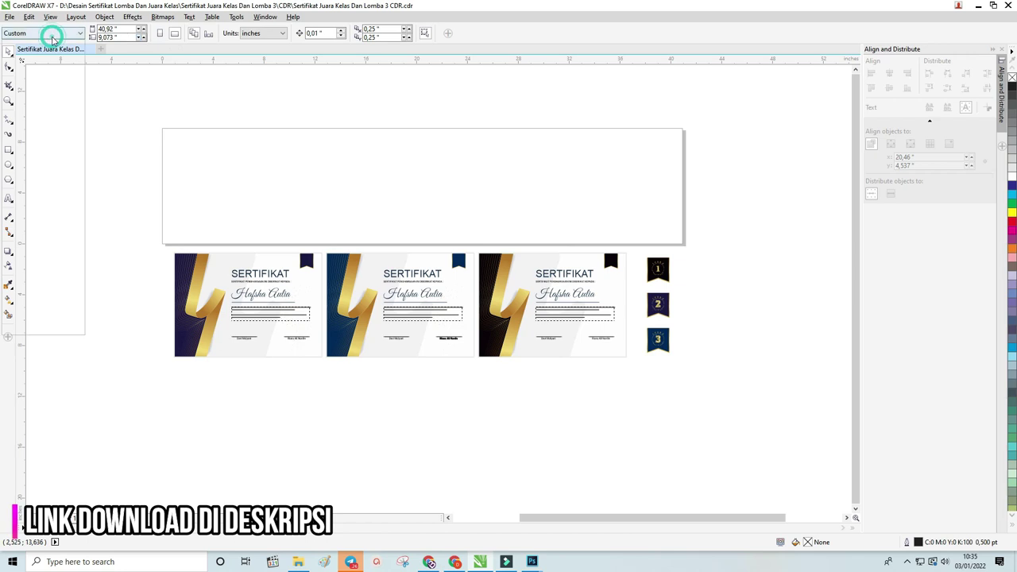
click(36, 58)
click(174, 34)
Move the designs aside and group the first navy certificate's objects
drag(718, 402, 324, 220)
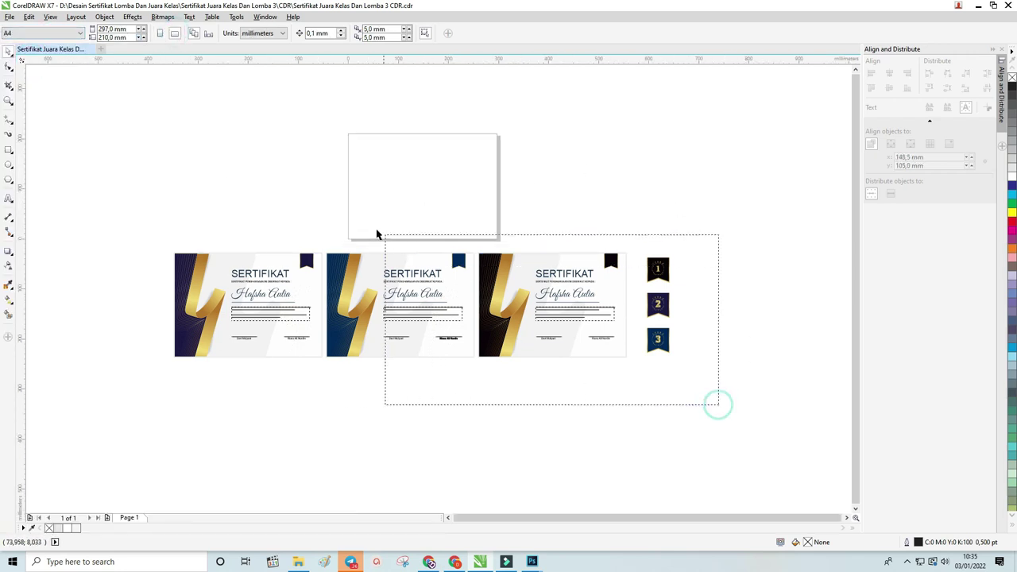
mouse_move(380, 274)
mouse_down()
mouse_move(435, 298)
mouse_move(501, 389)
mouse_up()
drag(365, 375, 119, 201)
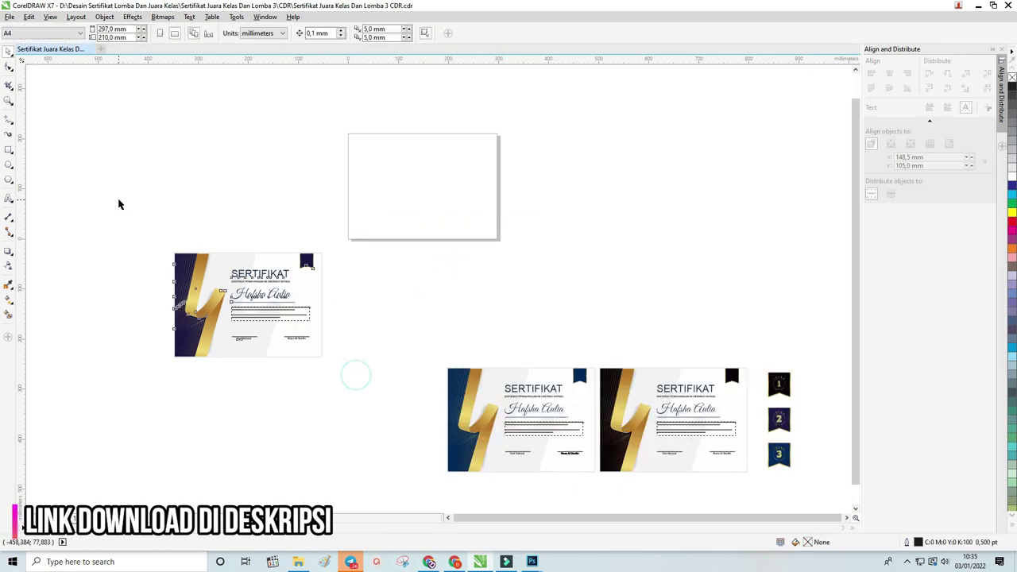
key(ctrl+g)
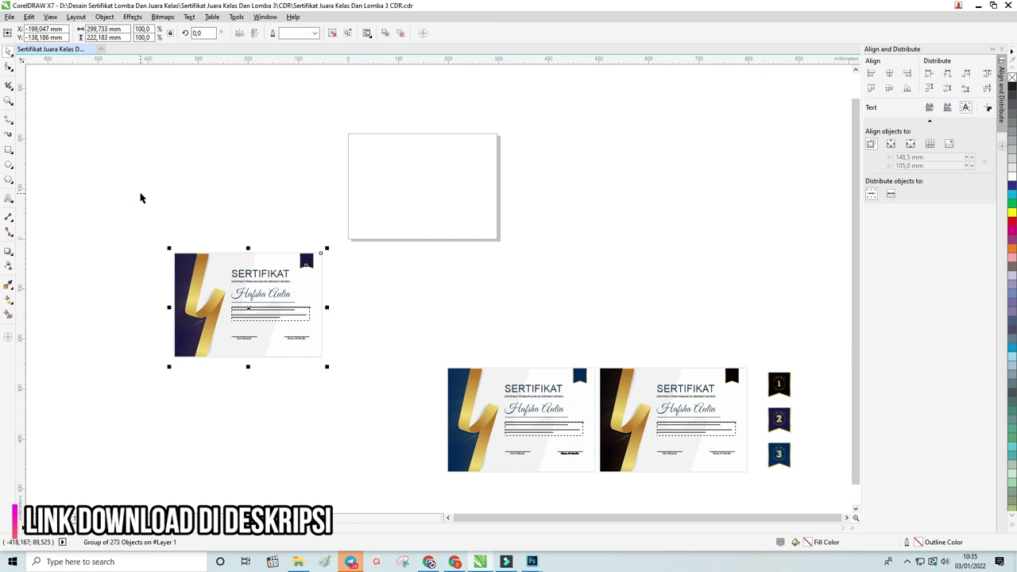
Centre the grouped first certificate on the A4 page with P
key(p)
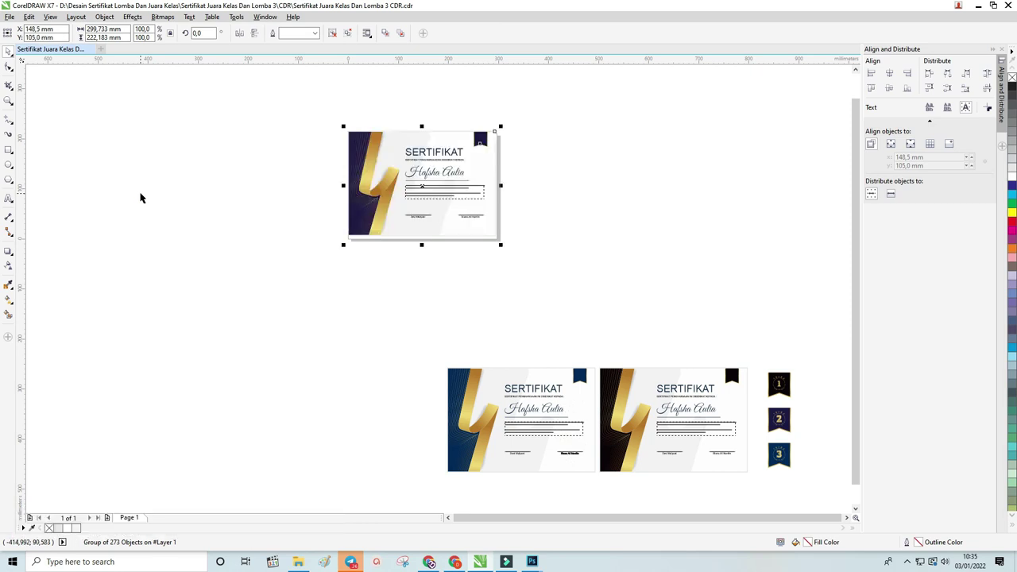
scroll(470, 127, up, 1)
scroll(470, 127, up, 1)
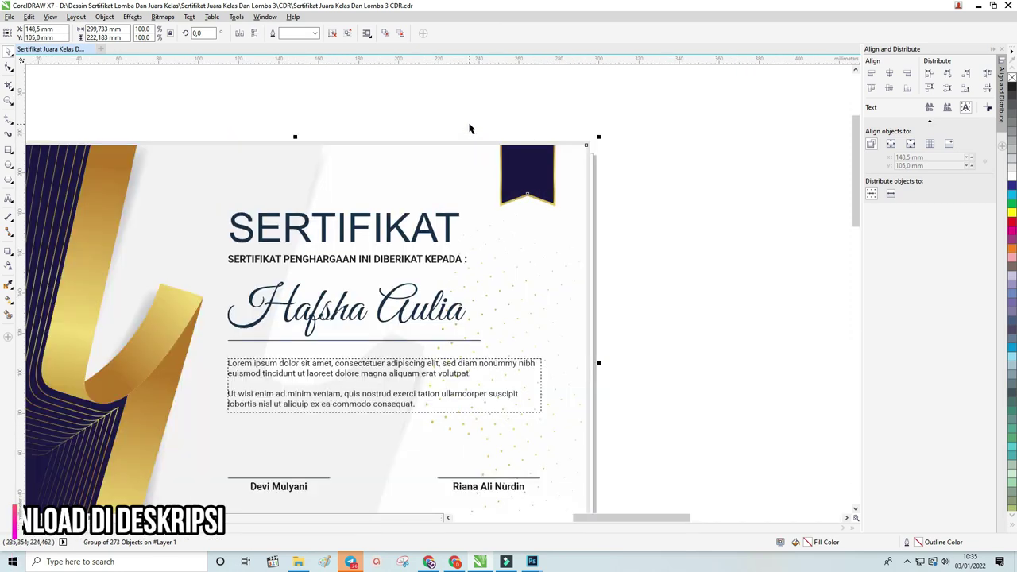
scroll(456, 155, down, 2)
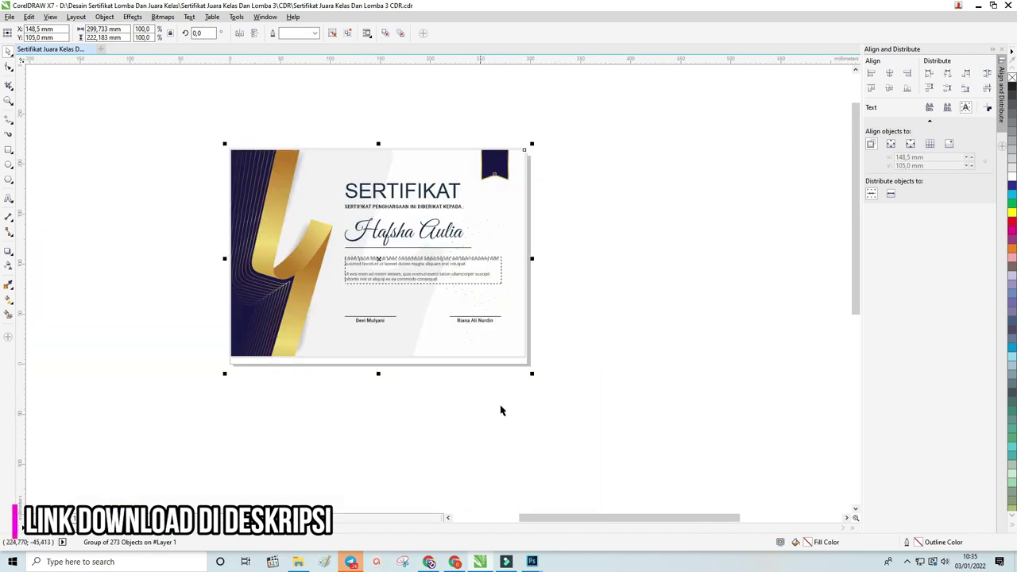
scroll(486, 345, up, 2)
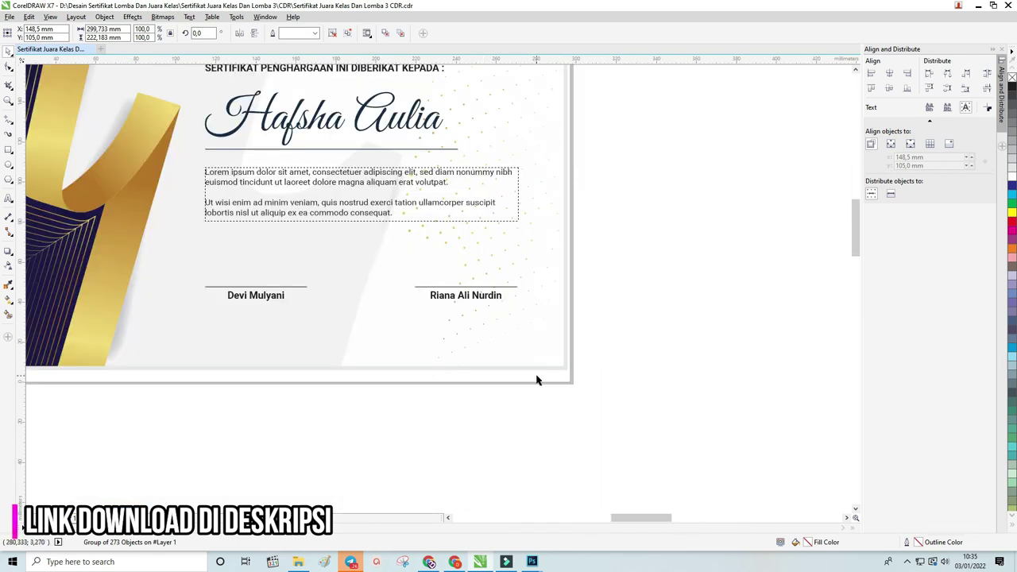
scroll(548, 374, up, 2)
scroll(592, 321, down, 4)
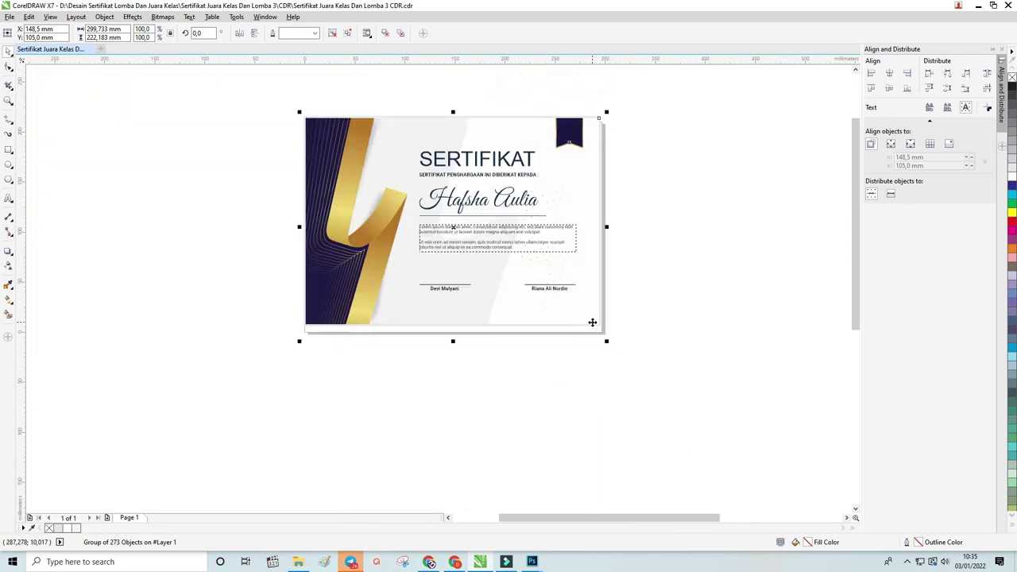
Ungroup the certificate, inspect the stray dots below the page, and regroup it
right_click(515, 230)
click(615, 297)
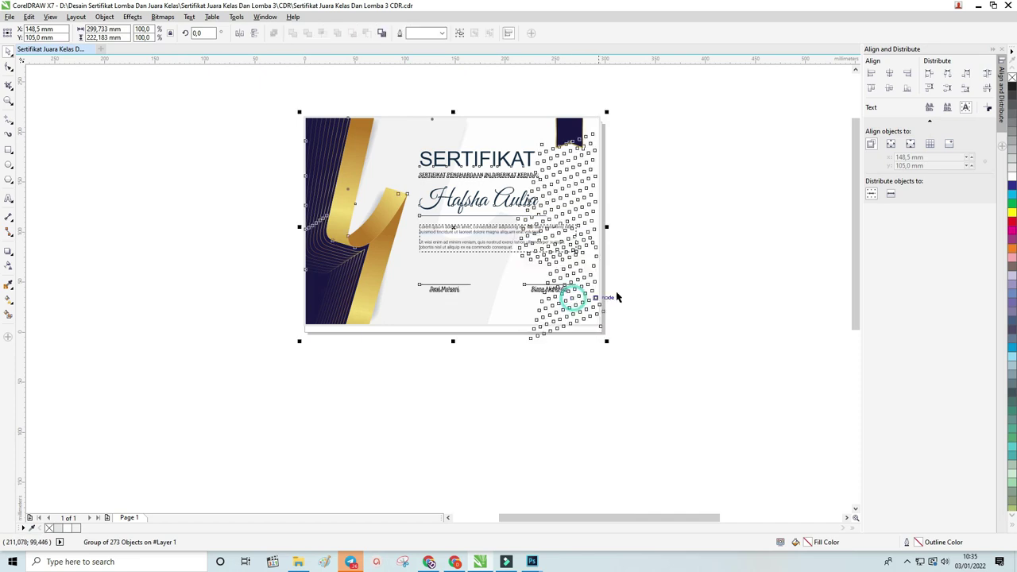
click(660, 289)
scroll(540, 309, up, 3)
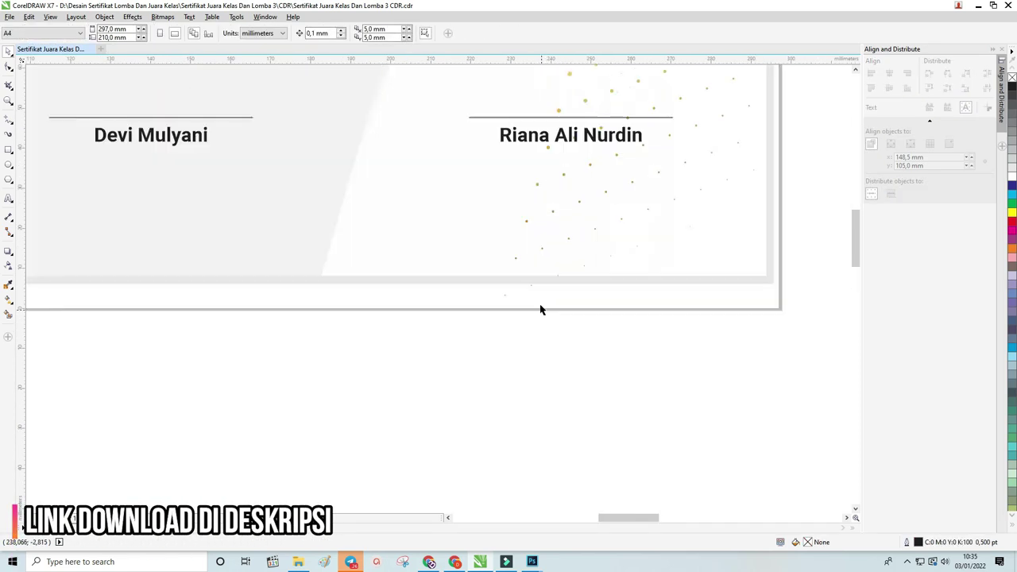
drag(783, 341, 427, 275)
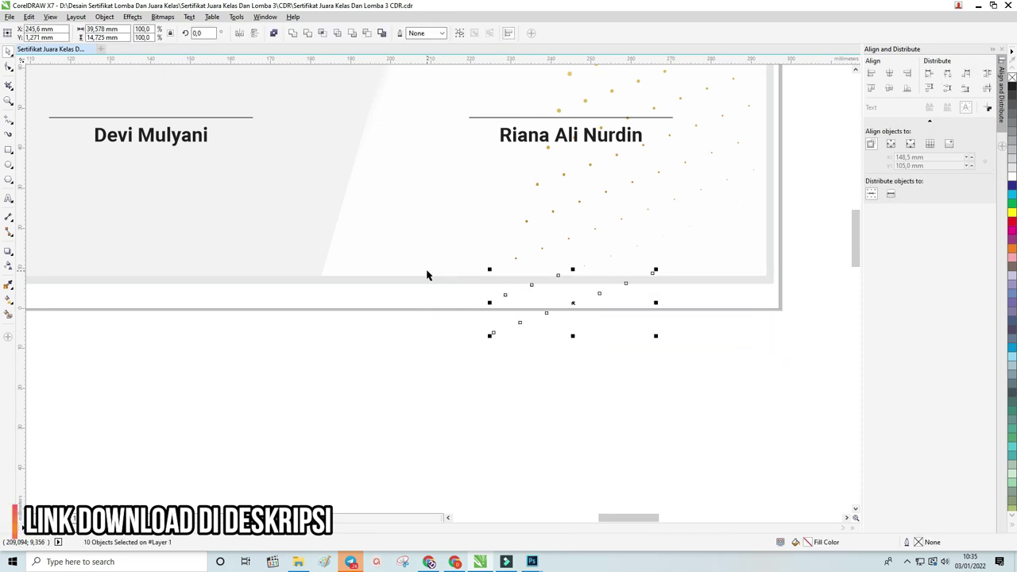
click(590, 320)
scroll(517, 317, down, 3)
drag(407, 254, 272, 82)
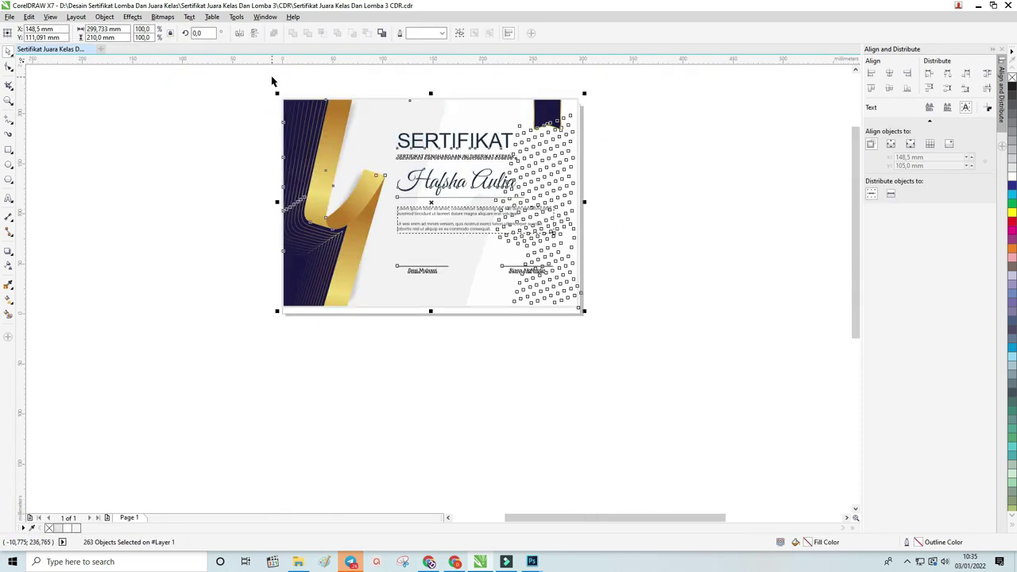
key(ctrl+g)
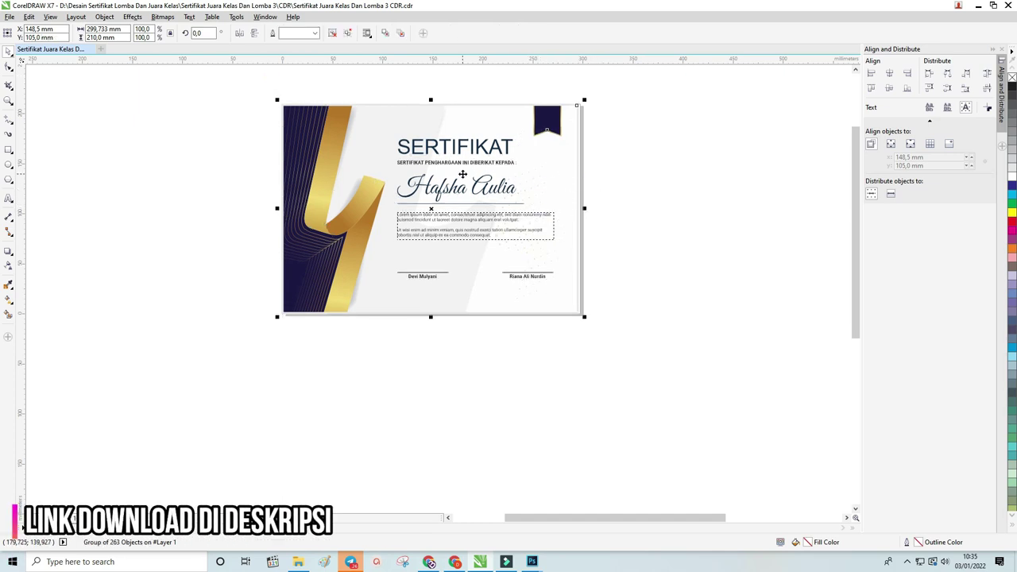
Ungroup all of the certificate's objects again
scroll(265, 129, up, 2)
scroll(264, 129, down, 2)
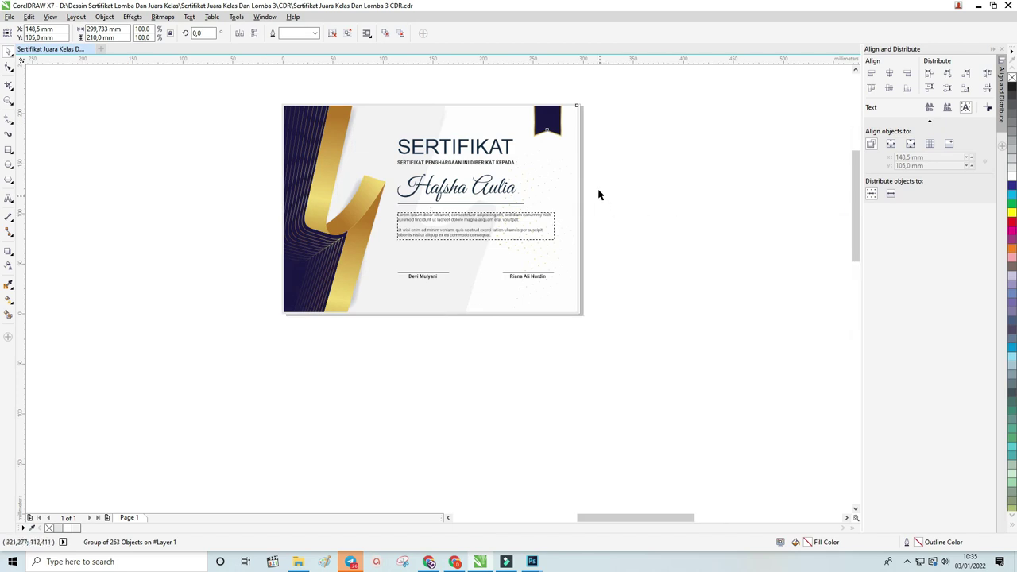
scroll(588, 186, up, 5)
scroll(509, 122, down, 3)
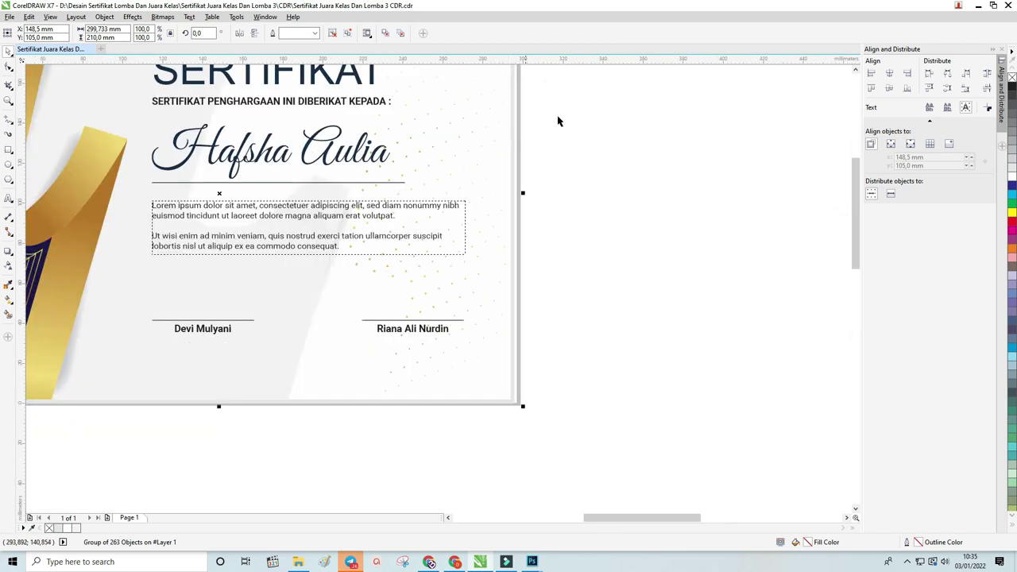
drag(855, 246, 855, 210)
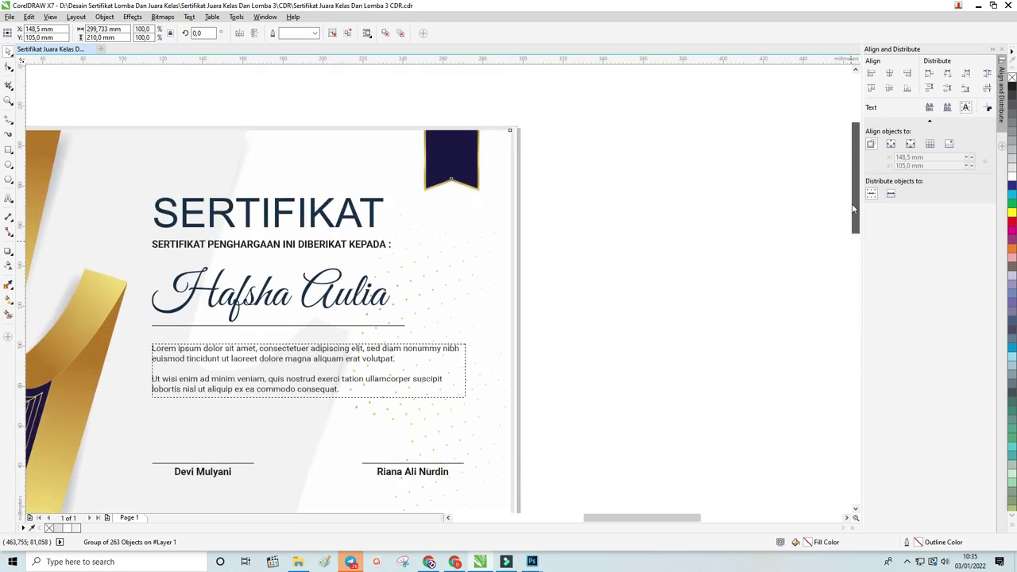
right_click(485, 232)
click(541, 298)
Regroup the certificate without the stray elements and centre it on the page with P
mouse_move(510, 103)
mouse_down()
mouse_move(560, 369)
mouse_move(653, 504)
mouse_up()
click(555, 471)
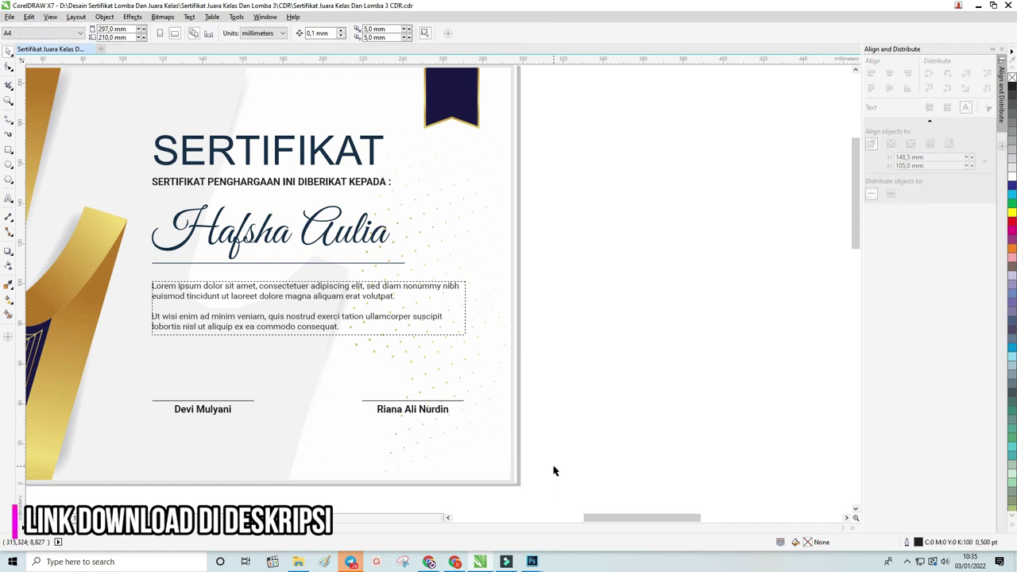
scroll(560, 433, down, 2)
mouse_move(588, 475)
mouse_down()
mouse_move(258, 295)
mouse_move(219, 223)
mouse_up()
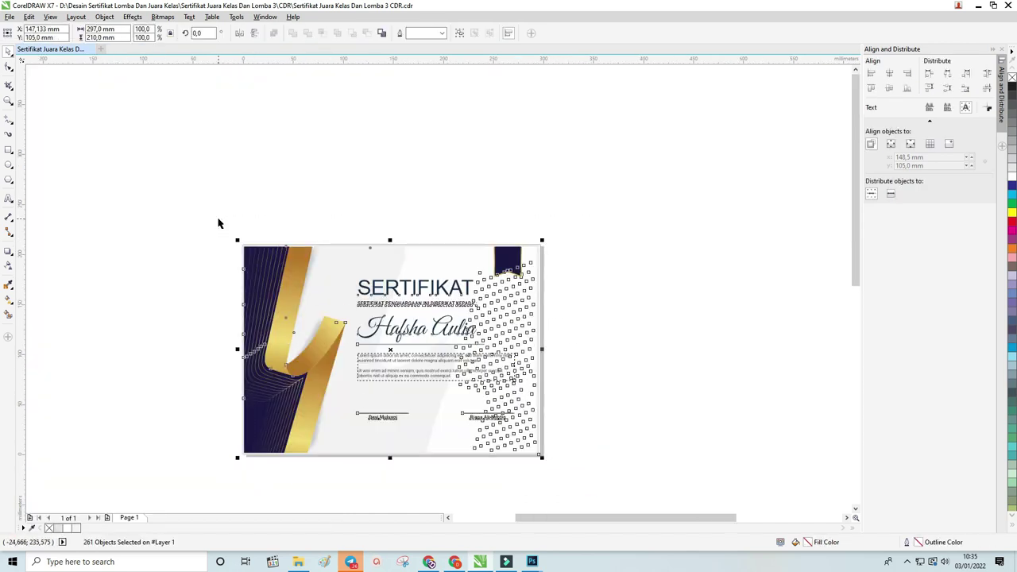
key(ctrl+g)
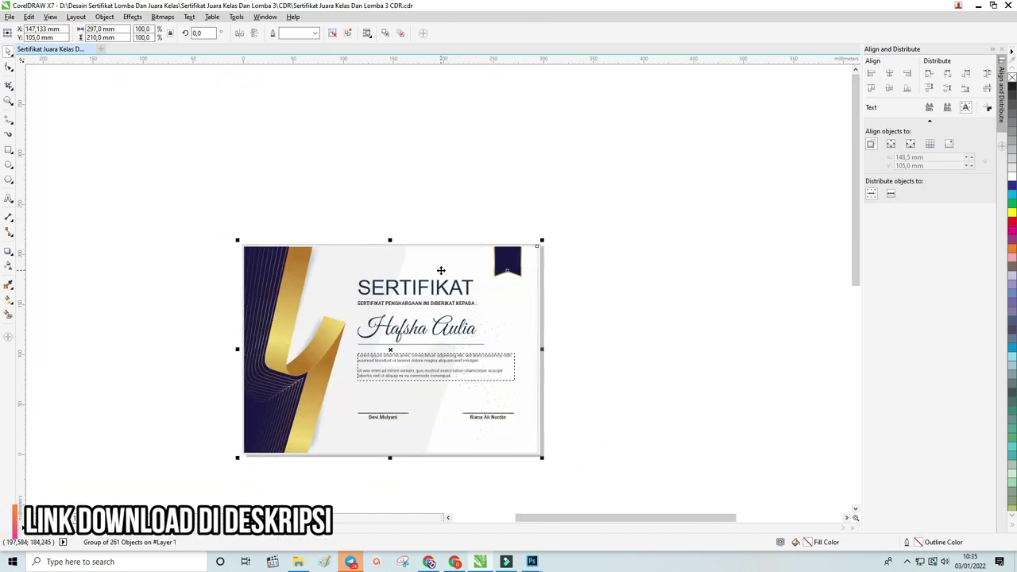
key(p)
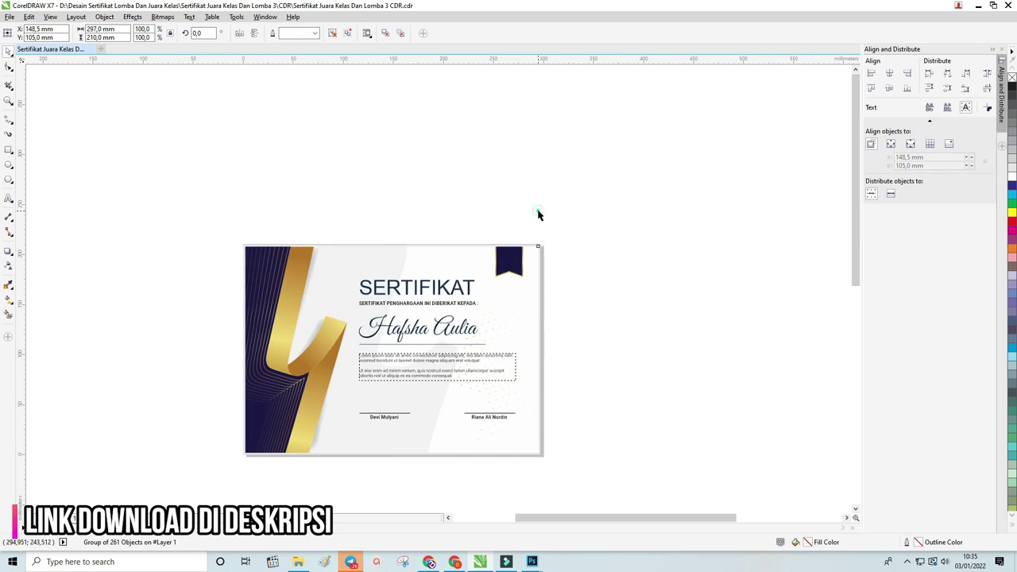
Ungroup all the centred certificate's objects and select the SERTIFIKAT title
click(538, 214)
click(440, 295)
right_click(442, 289)
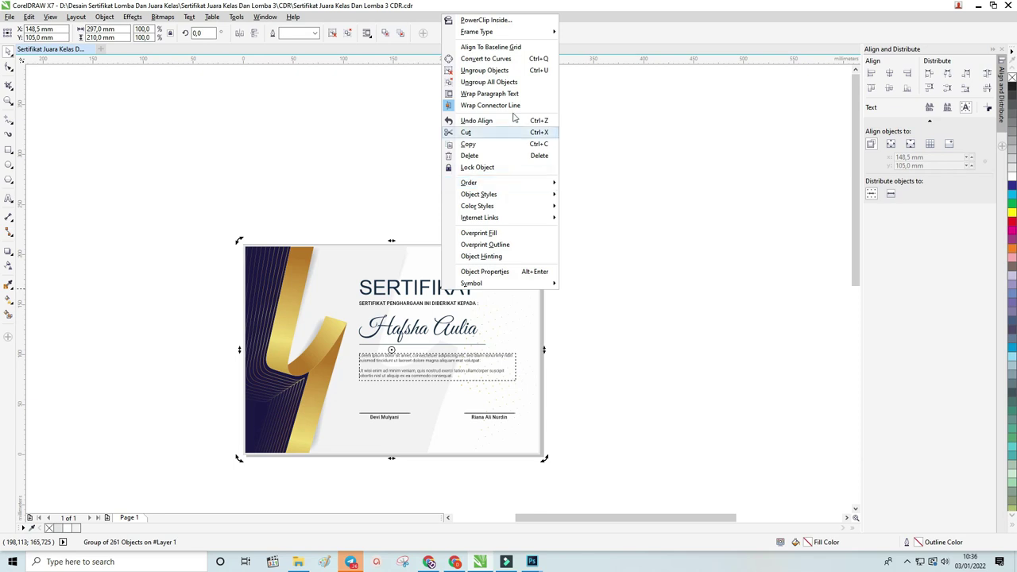
click(488, 82)
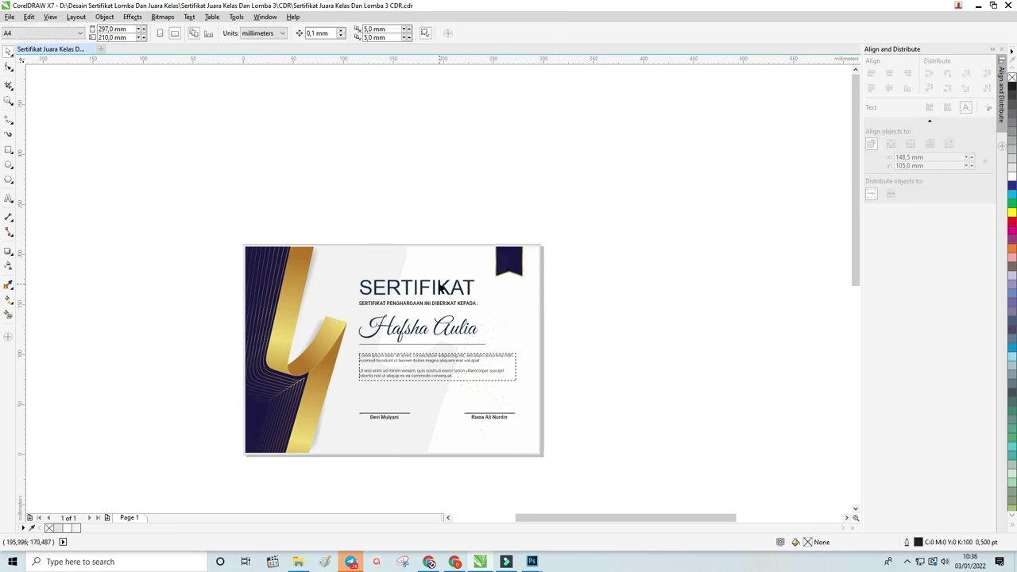
click(444, 288)
Select all the SERTIFIKAT title text and apply Bahnschrift Light
scroll(443, 287, up, 2)
double_click(438, 289)
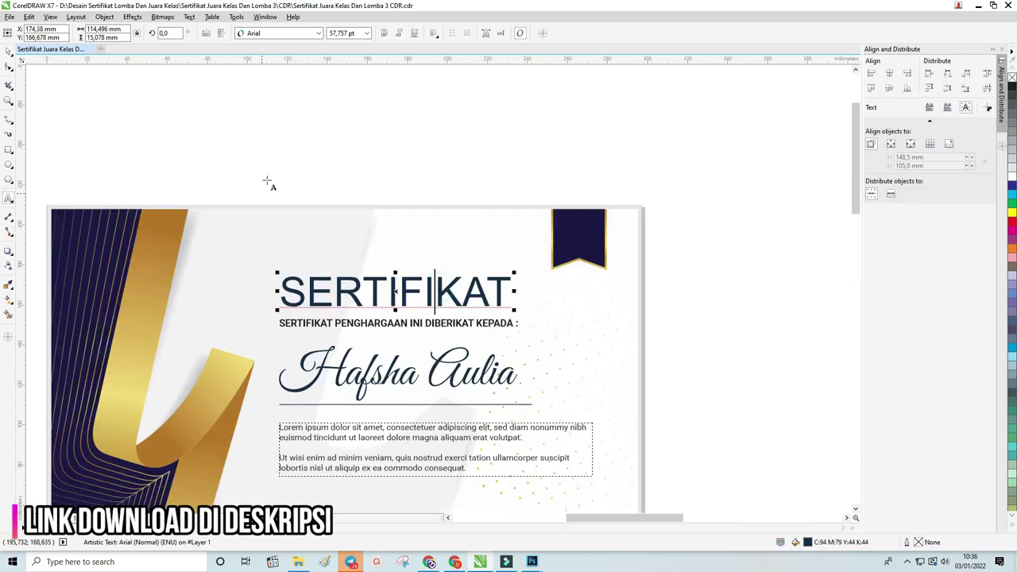
key(ctrl+a)
click(305, 32)
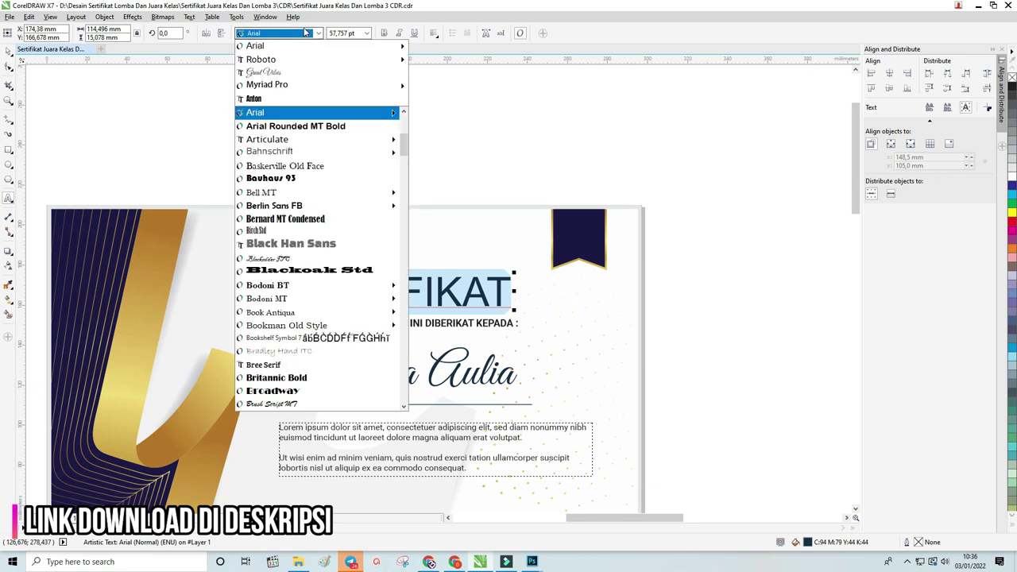
text(b)
mouse_move(317, 112)
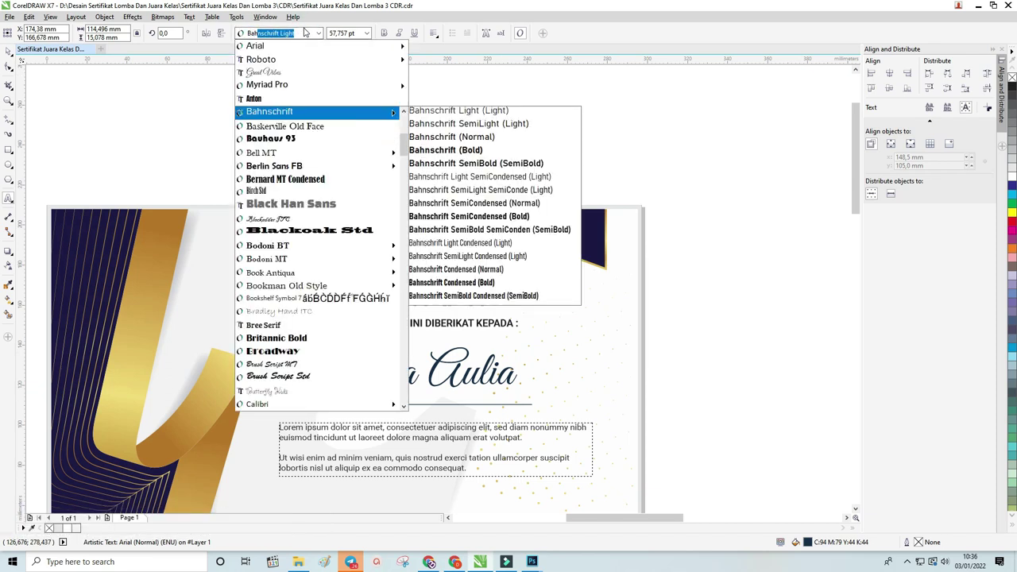
key(Return)
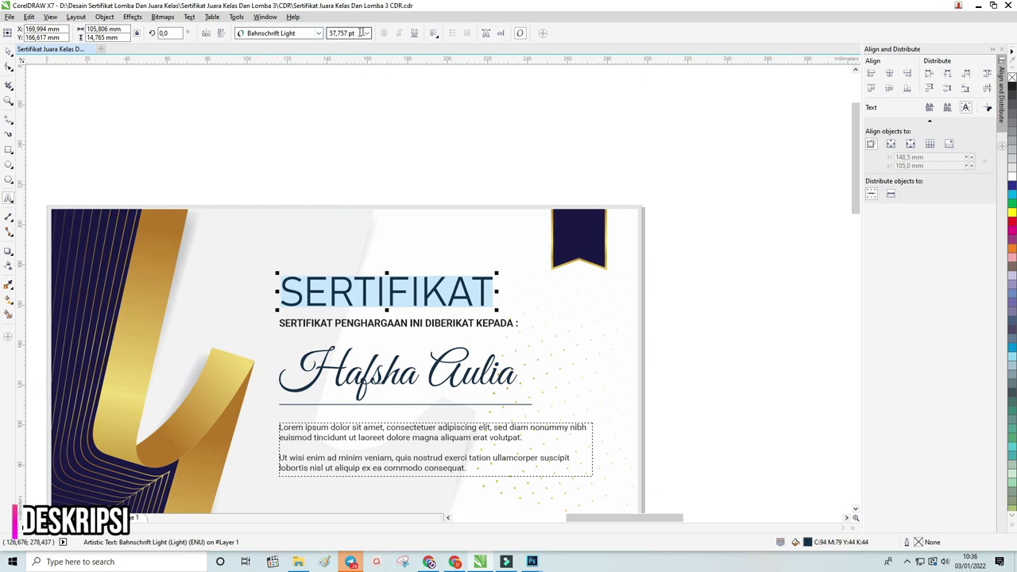
Change the title to the Bahnschrift Normal weight and finish editing
click(317, 32)
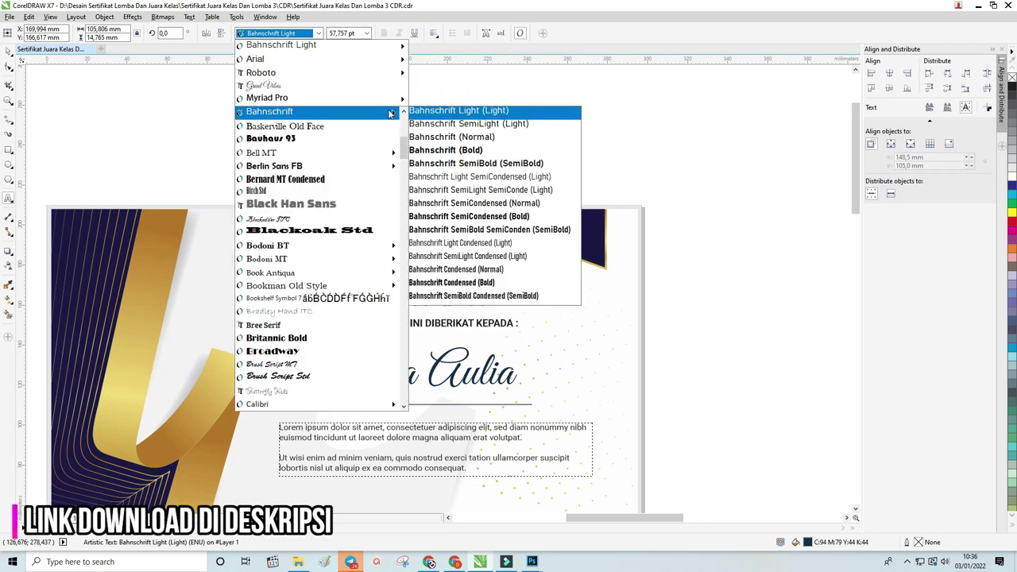
click(429, 137)
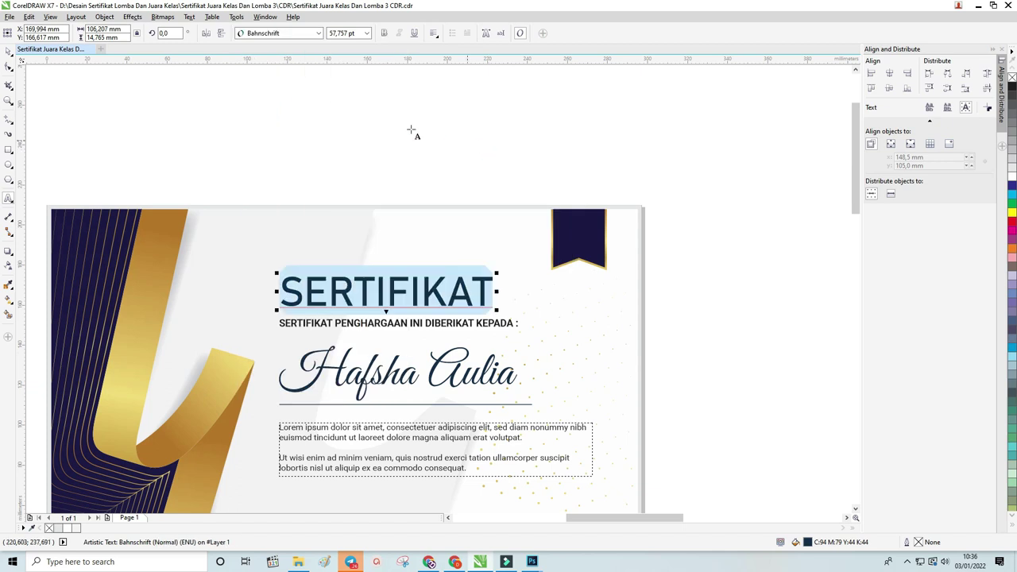
click(8, 49)
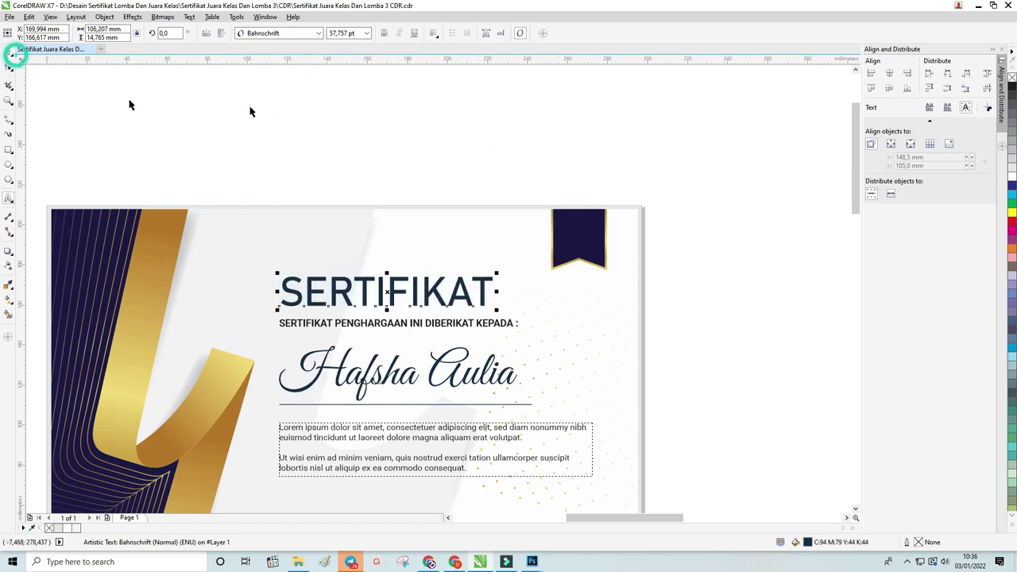
click(288, 107)
Open the Hafsha Aulia name and Lorem paragraph for editing, selecting all paragraph text
double_click(367, 404)
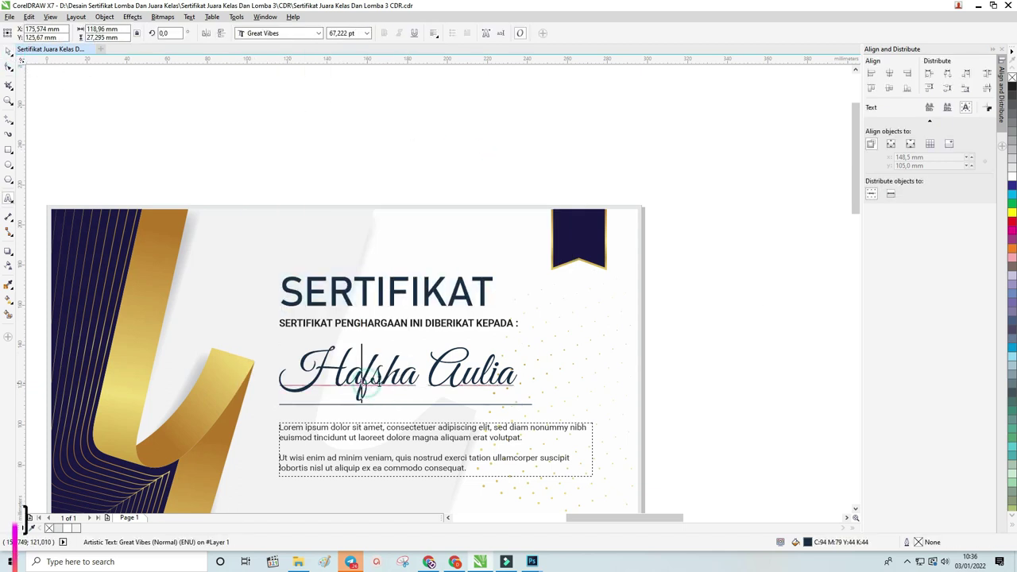
drag(854, 183, 854, 213)
click(488, 316)
triple_click(488, 316)
key(ctrl+a)
click(10, 51)
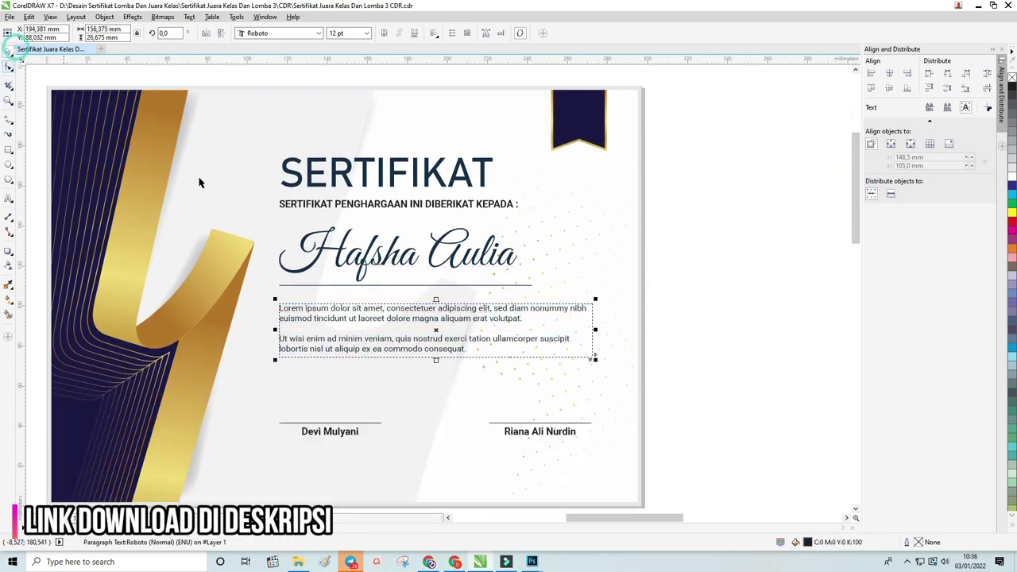
Move the Juara 3 medal badge from the lower pages up beside the top certificate's ribbon corner
scroll(823, 225, down, 3)
scroll(580, 227, down, 2)
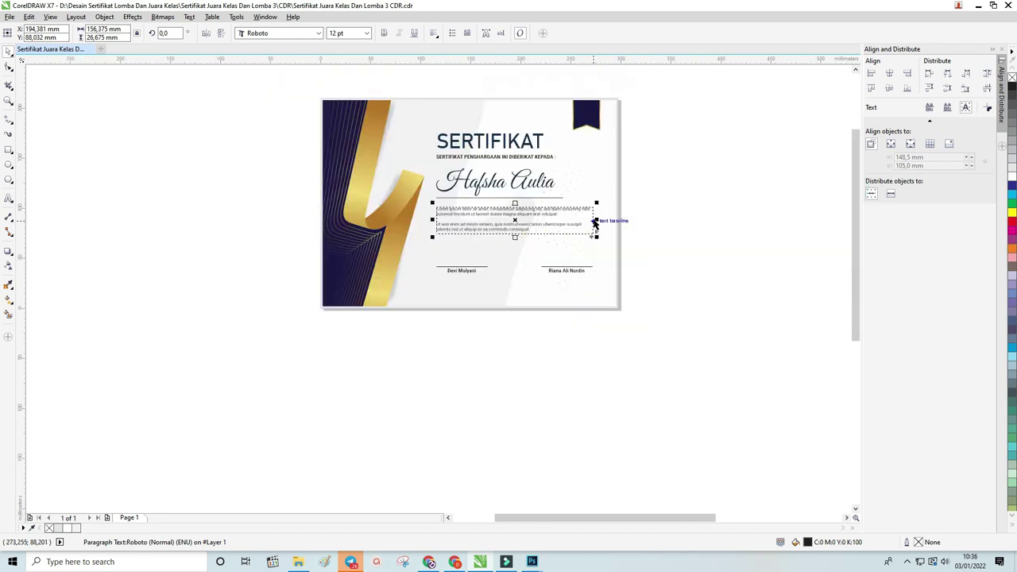
scroll(603, 232, down, 1)
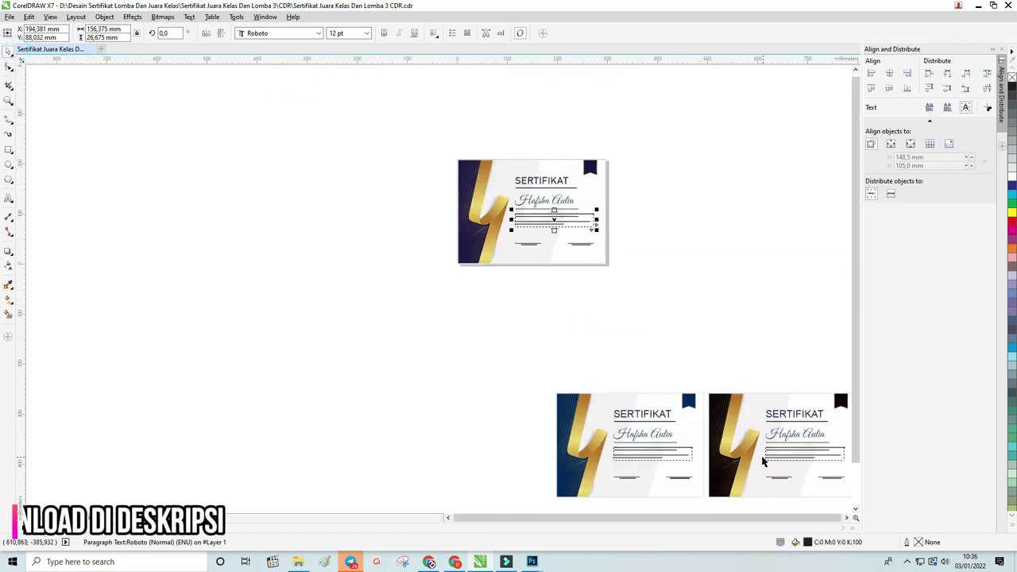
scroll(764, 459, down, 1)
drag(824, 469, 700, 313)
scroll(700, 313, up, 3)
scroll(663, 191, up, 1)
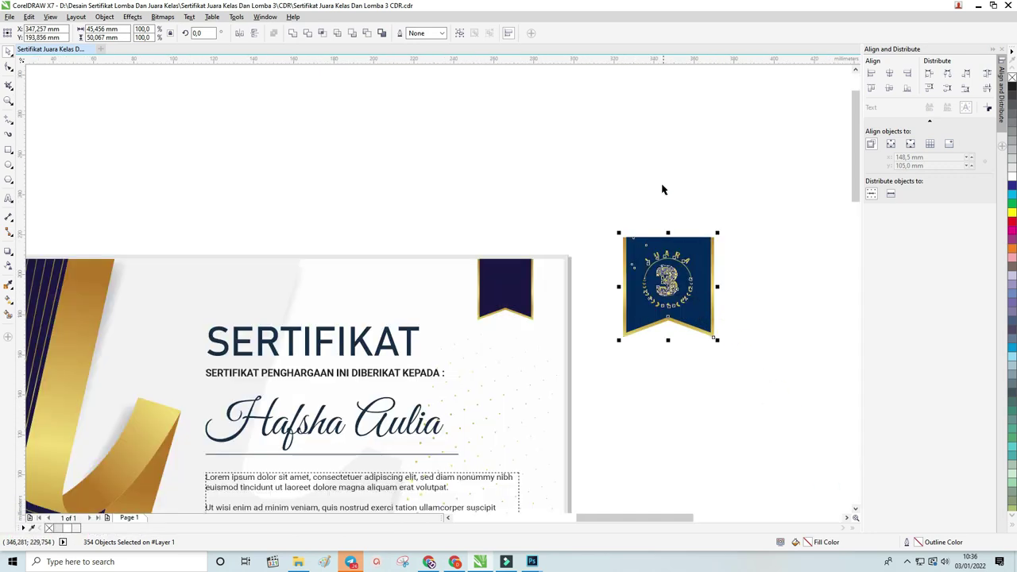
scroll(733, 325, up, 1)
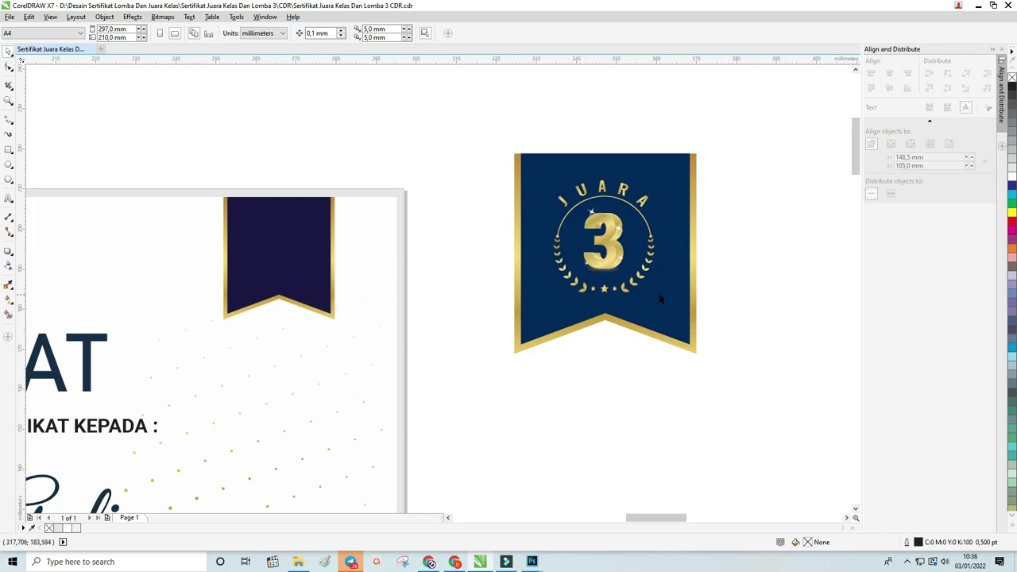
Group the Juara 3 badge's emblem contents with Ctrl+G, undoing a trial move onto the ribbon
drag(729, 322, 503, 152)
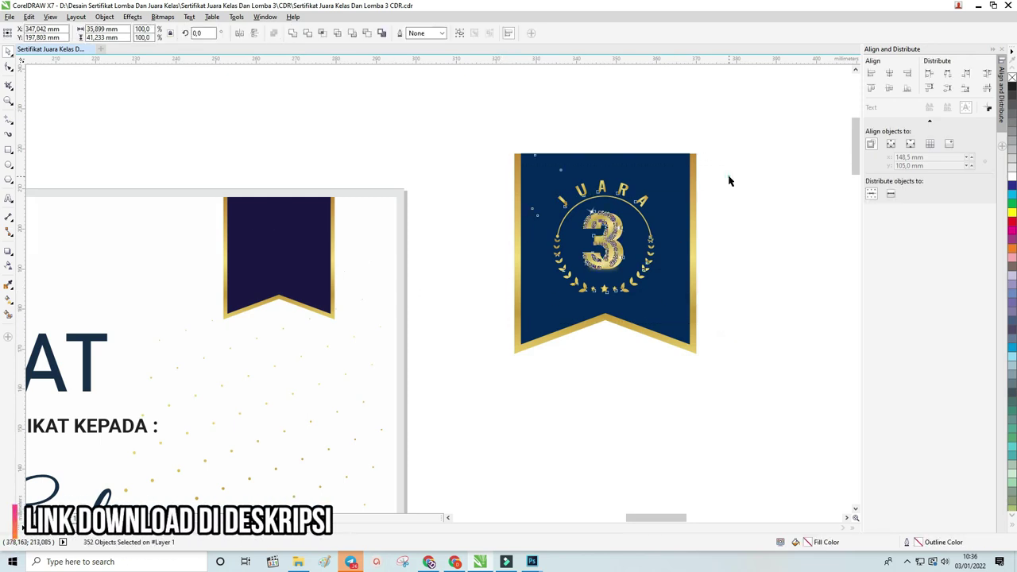
drag(724, 321, 541, 173)
key(ctrl+g)
drag(609, 228, 284, 252)
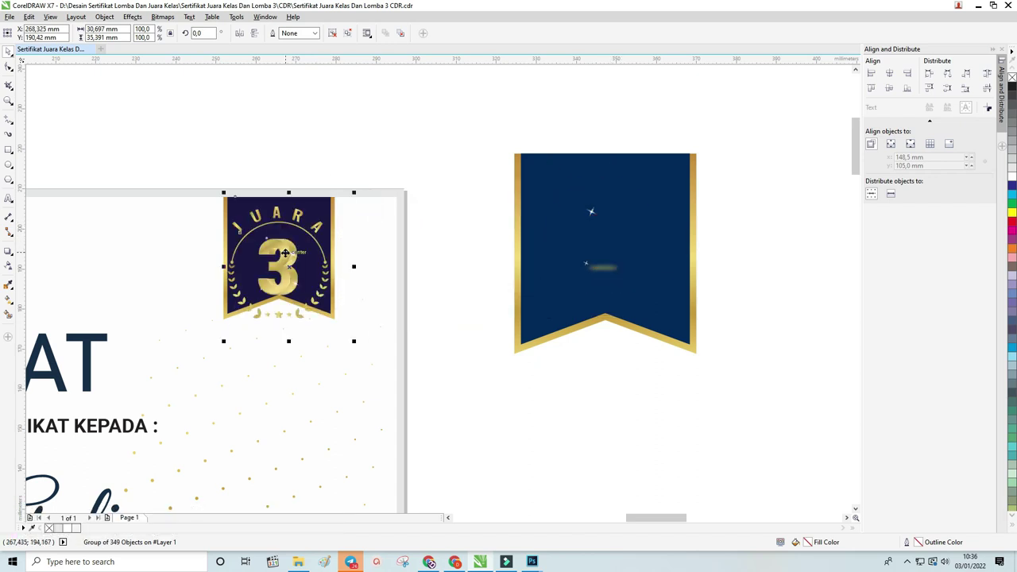
key(ctrl+z)
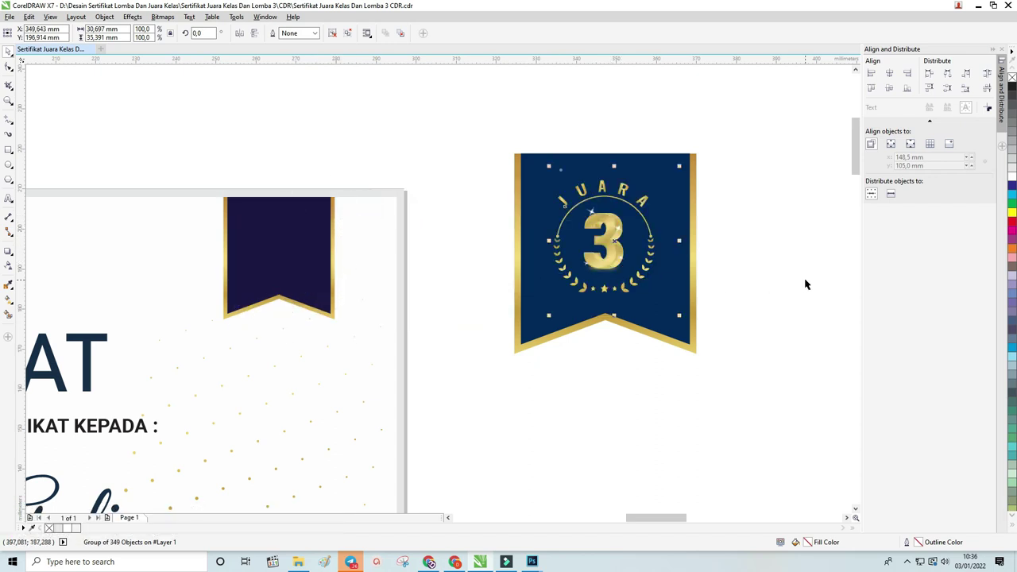
click(805, 285)
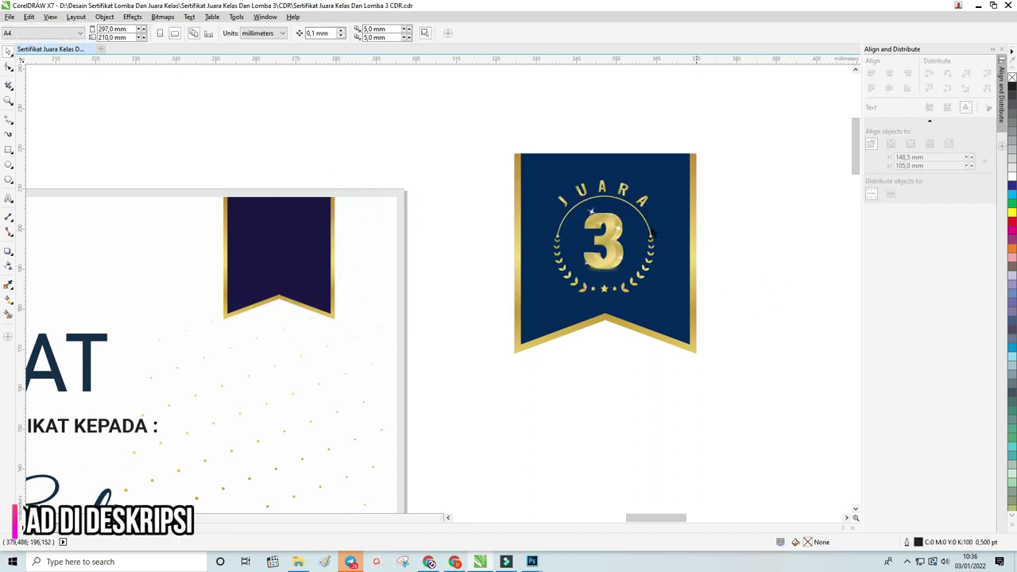
Select the gold backing and emblem without the blue banner, then revert a trial move
click(618, 251)
drag(763, 398, 510, 123)
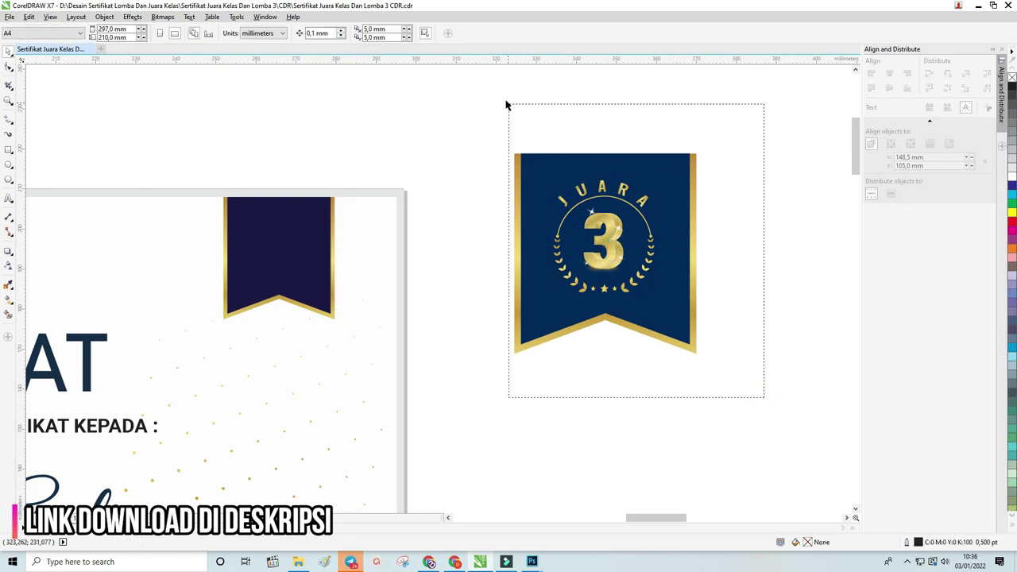
shift+click(525, 157)
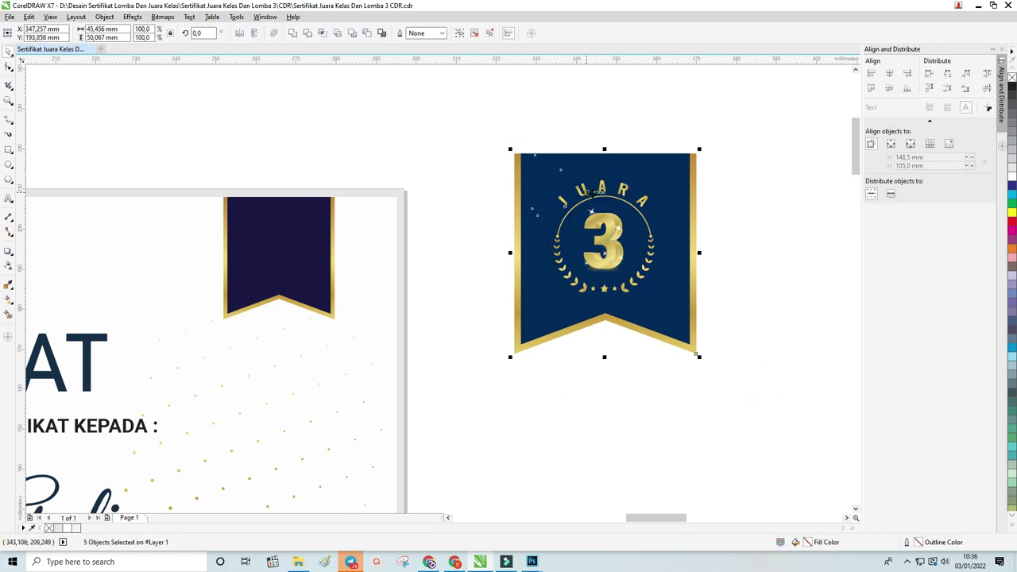
drag(597, 189, 571, 167)
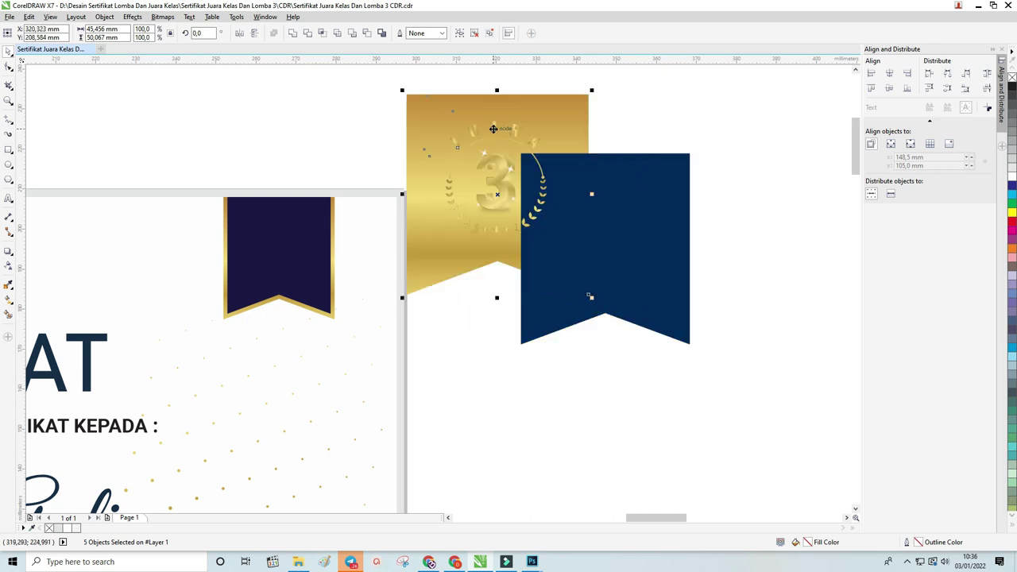
key(c)
key(t)
click(740, 167)
Group the four JUARA 3 emblem pieces and place them on the certificate's dark ribbon
mouse_move(739, 326)
mouse_down()
mouse_move(522, 165)
mouse_move(525, 134)
mouse_up()
drag(610, 217, 449, 161)
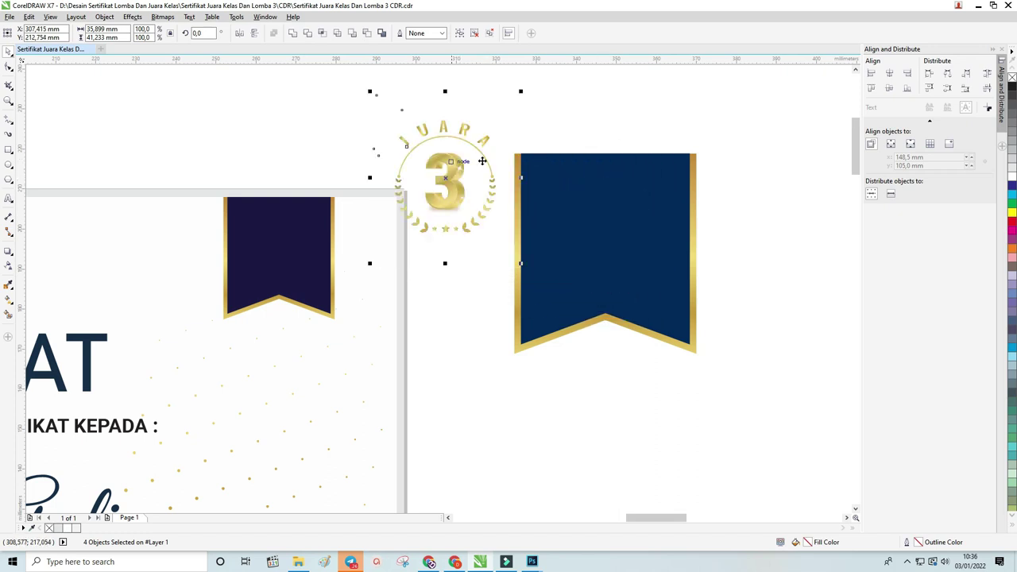
key(ctrl+g)
mouse_move(476, 135)
mouse_down()
mouse_move(351, 184)
mouse_move(282, 249)
mouse_up()
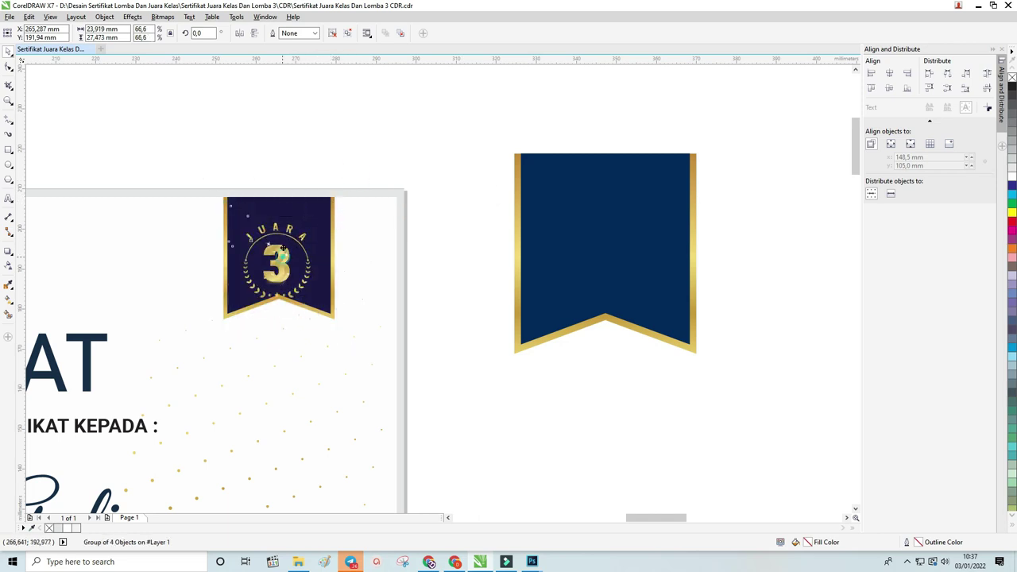
click(324, 162)
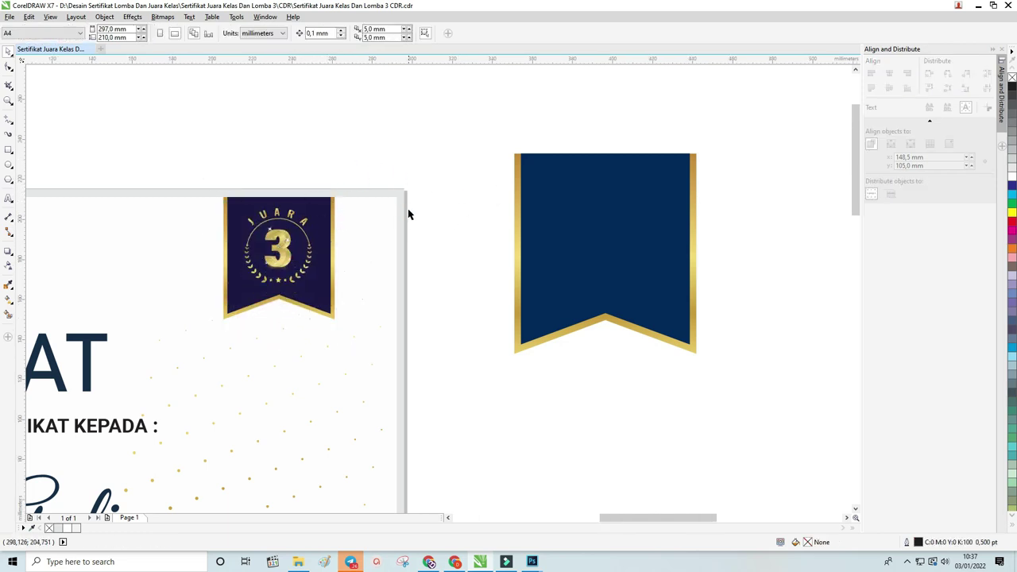
Delete the empty leftover blue banner
scroll(409, 213, down, 3)
scroll(413, 205, down, 1)
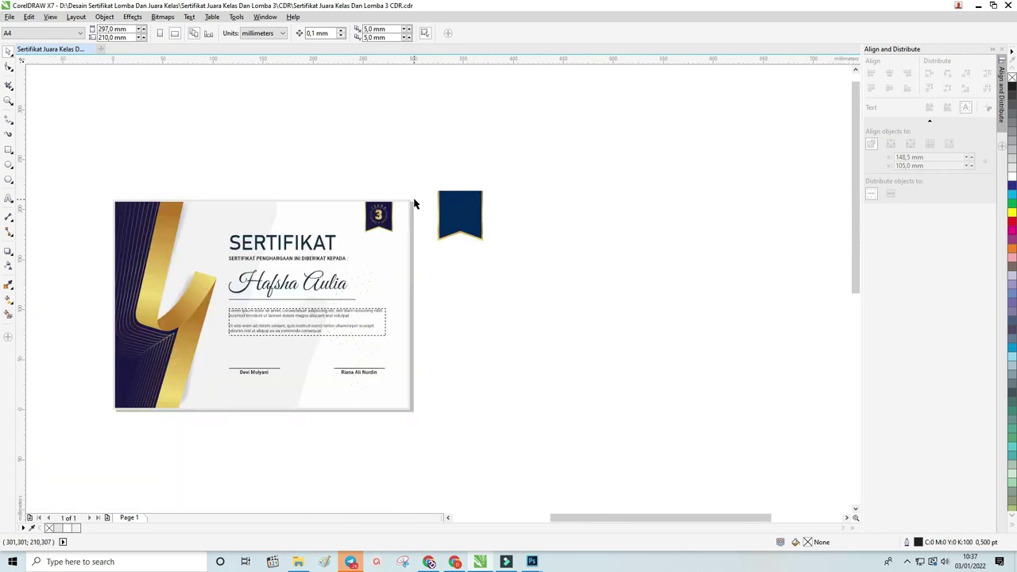
drag(546, 273, 425, 171)
key(Delete)
drag(854, 205, 856, 228)
Move the bottom-row certificates and badges up beside the finished Juara 3 certificate
scroll(508, 331, down, 3)
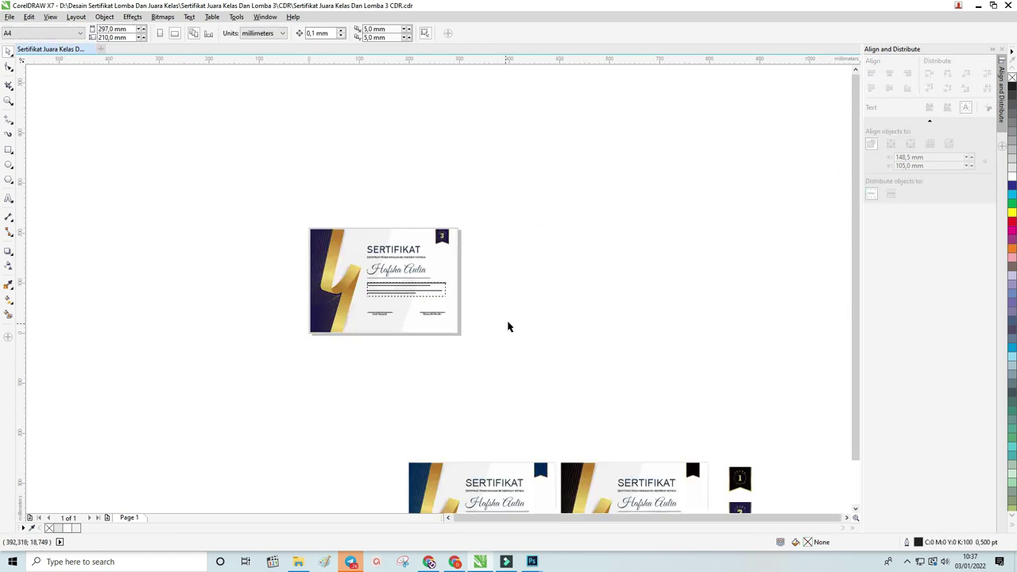
key(z)
mouse_move(268, 211)
mouse_down()
mouse_move(792, 502)
mouse_move(794, 485)
mouse_move(268, 348)
mouse_up()
click(8, 51)
drag(317, 378, 392, 106)
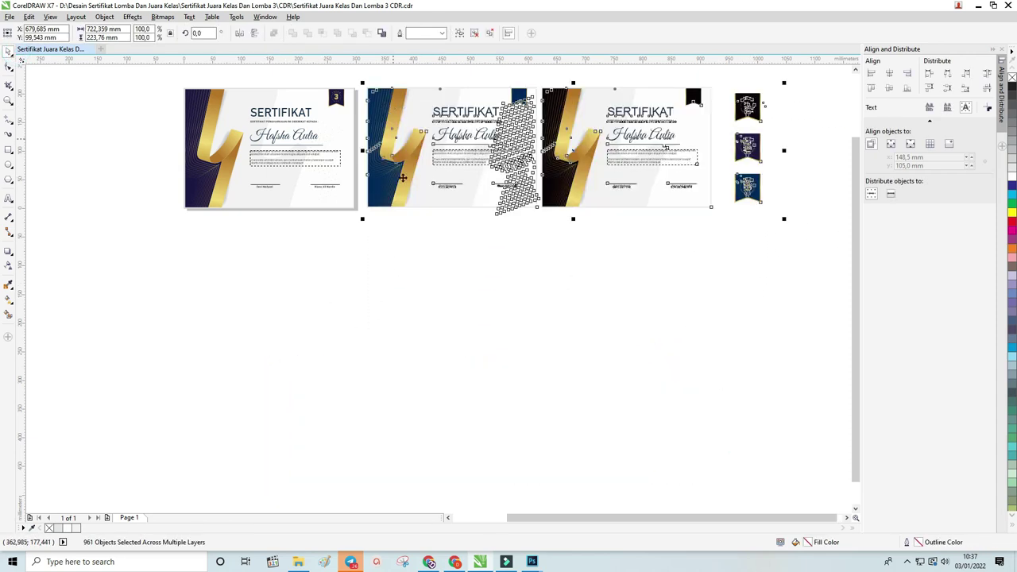
click(432, 245)
scroll(432, 243, left, 2)
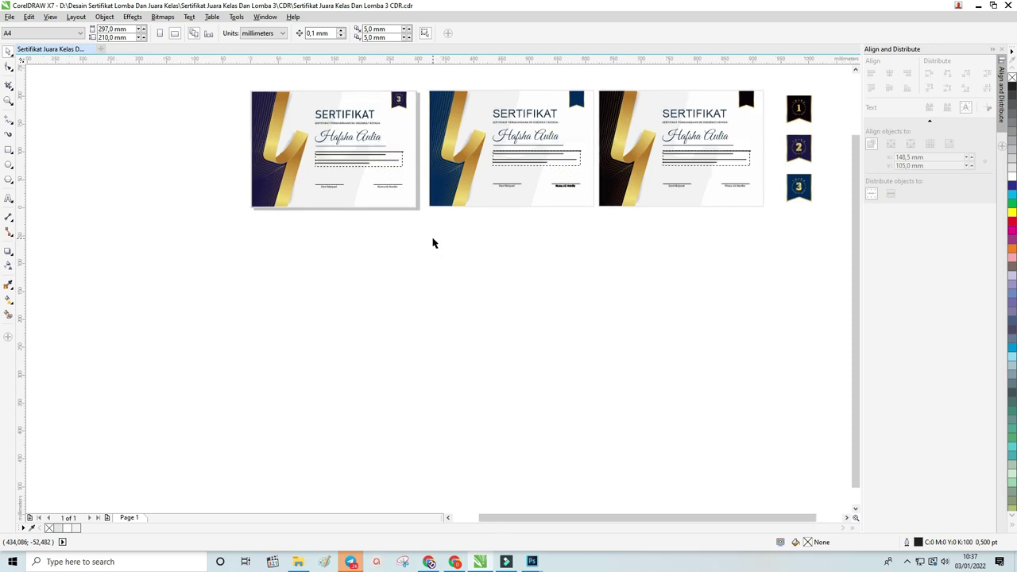